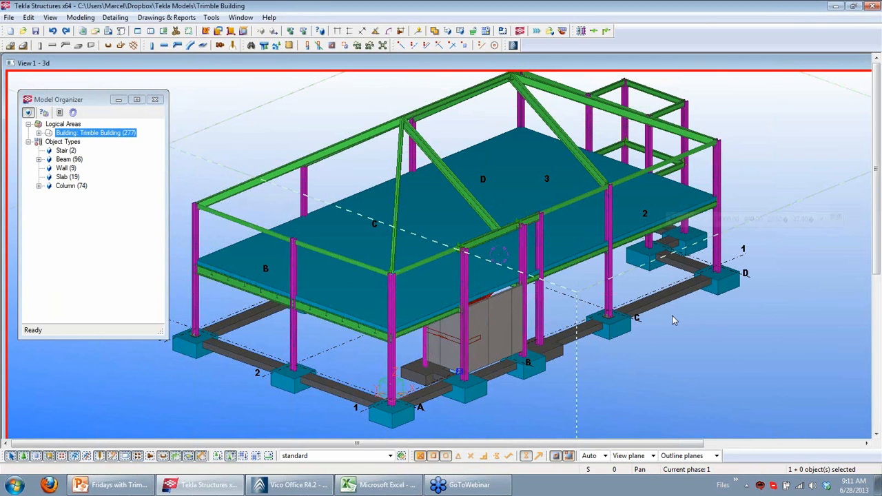
Open the strip footing's properties to review its attributes, then close the dialog
{"action": "right_click", "coordinate": [672, 304]}
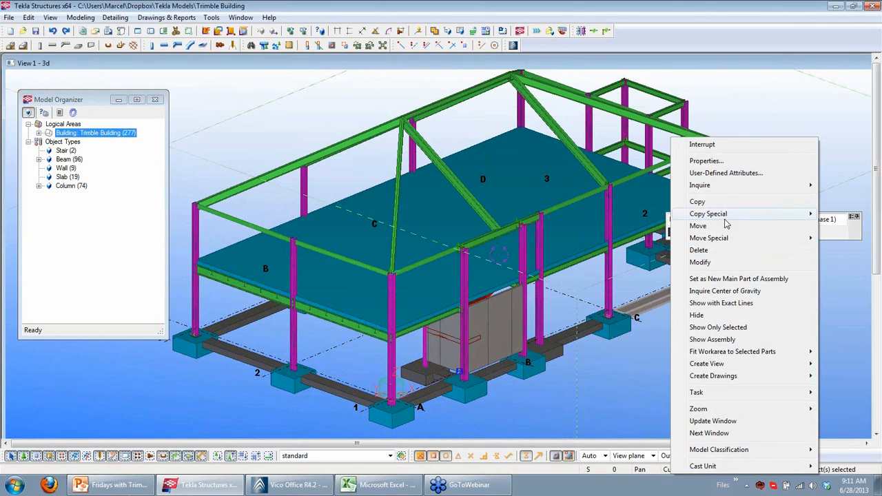
{"action": "left_click", "coordinate": [723, 162]}
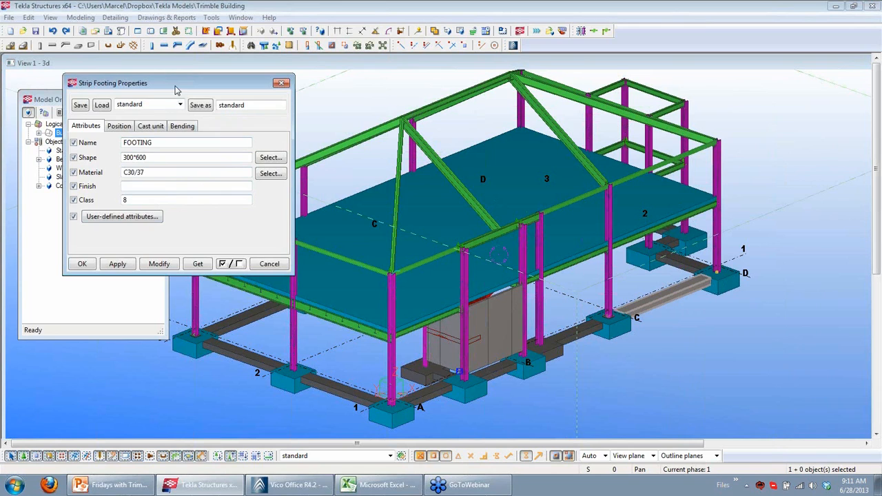
{"action": "left_click_drag", "start_coordinate": [178, 83], "coordinate": [283, 127]}
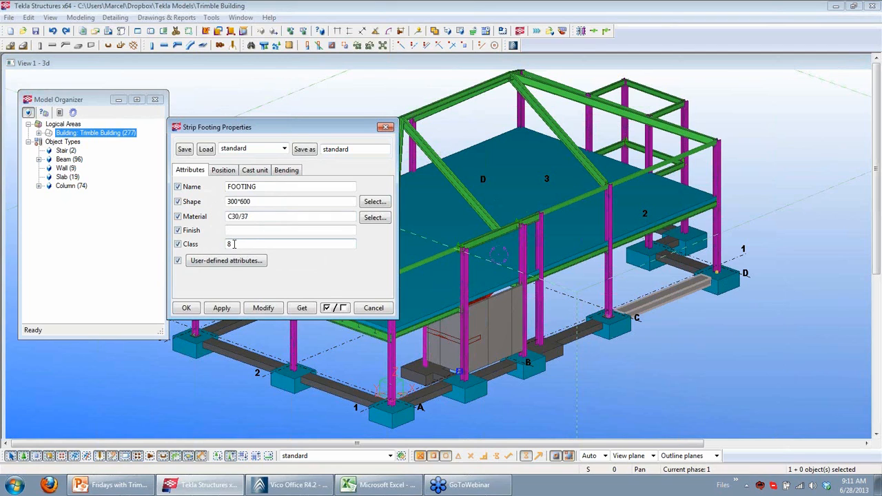
{"action": "left_click", "coordinate": [362, 310]}
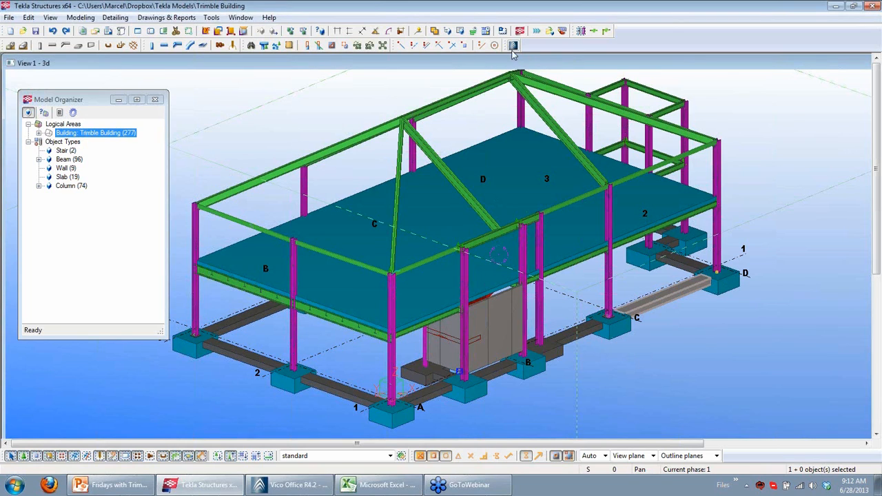
Expand the Trimble Building logical area and select all objects of the Foundation story
{"action": "left_click", "coordinate": [38, 133]}
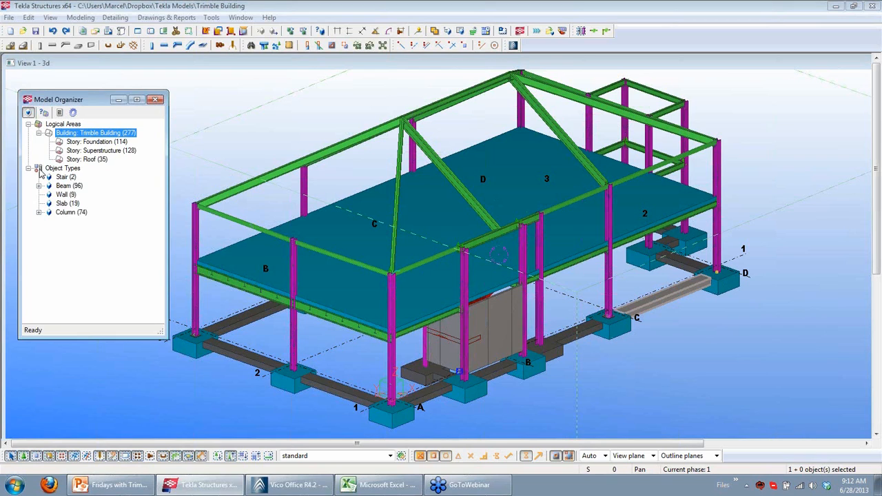
{"action": "left_click", "coordinate": [73, 142]}
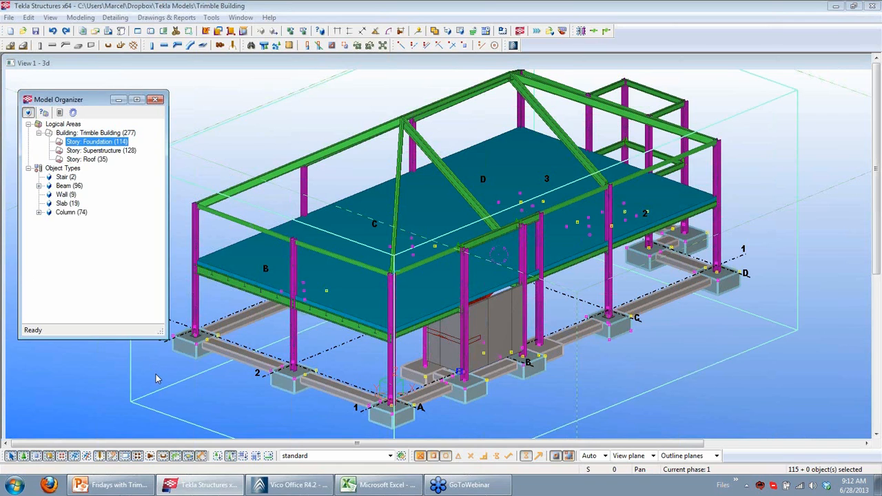
{"action": "left_click", "coordinate": [201, 355]}
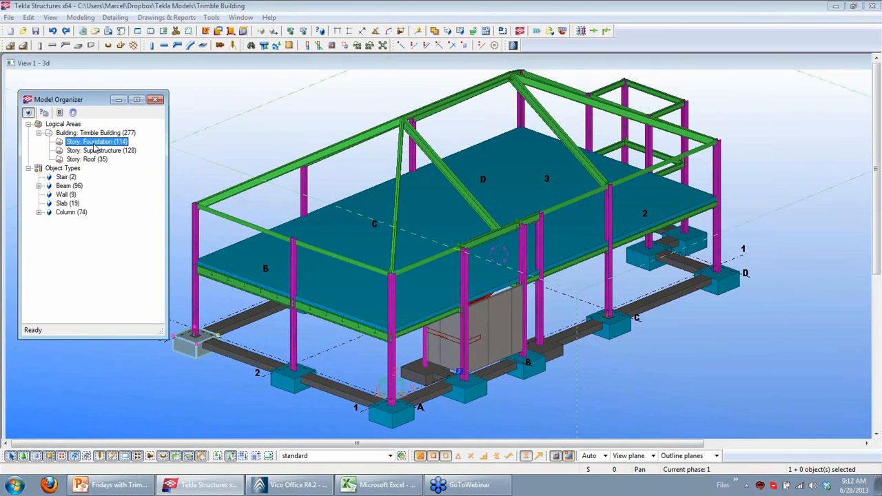
{"action": "right_click", "coordinate": [95, 144]}
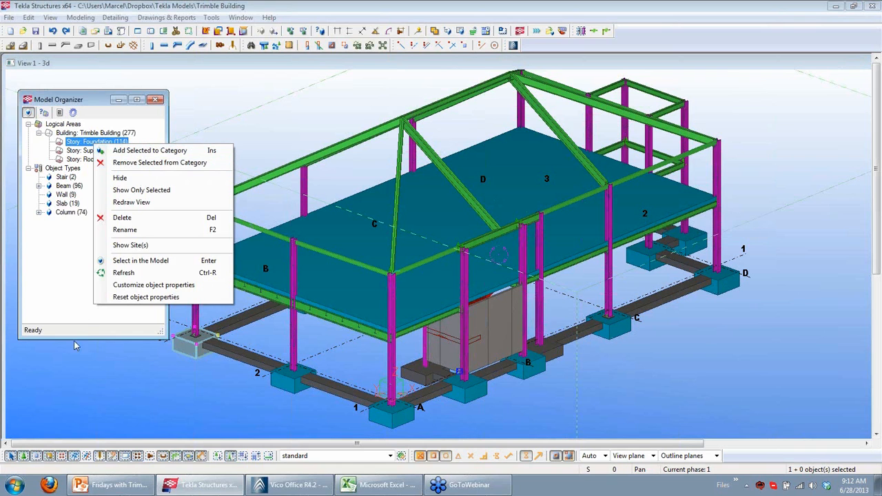
{"action": "left_click", "coordinate": [71, 370]}
{"action": "left_click", "coordinate": [101, 151]}
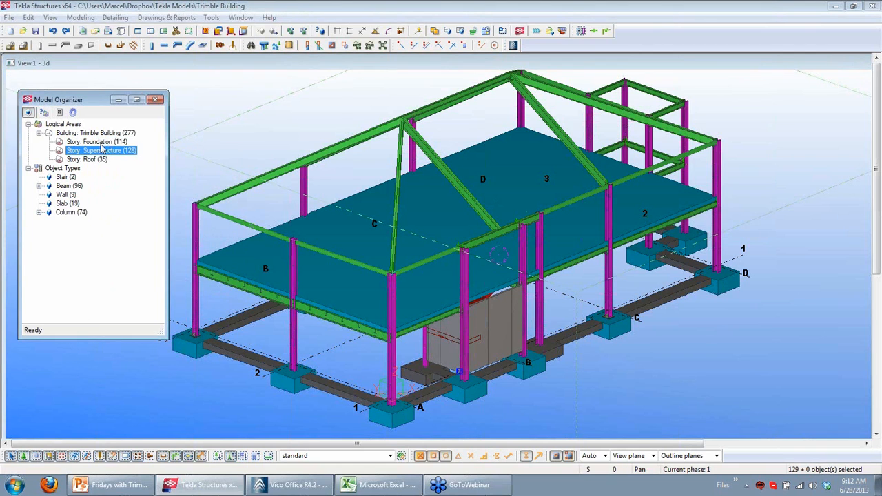
{"action": "left_click", "coordinate": [101, 143]}
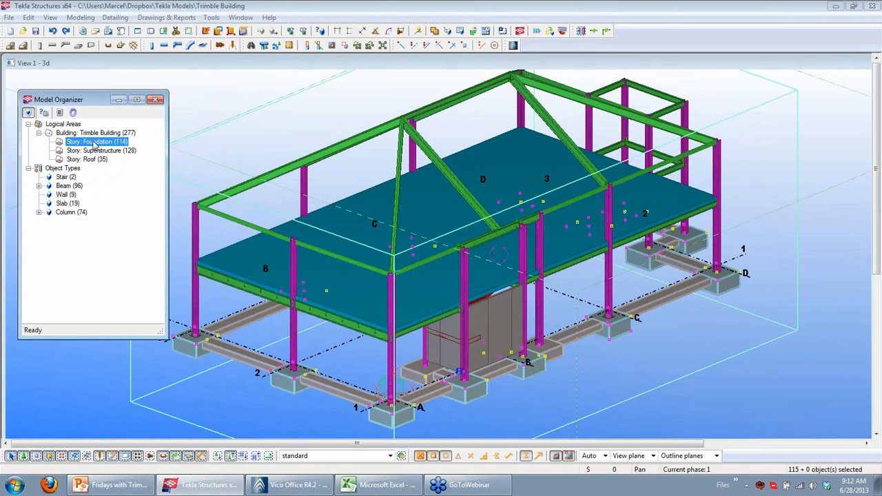
Start publishing the selection to Vico Office, choosing the Foundation model under Fridays with Trimble Project
{"action": "left_click", "coordinate": [513, 45]}
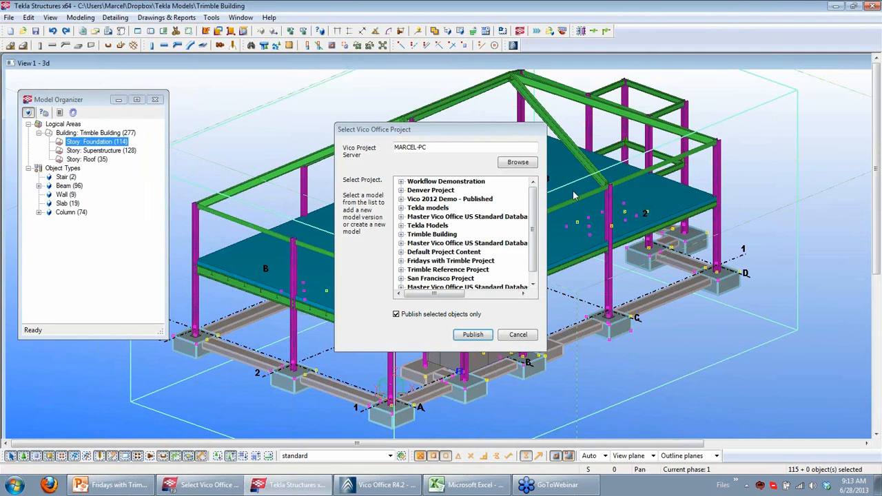
{"action": "scroll", "coordinate": [537, 206], "scroll_direction": "down", "scroll_amount": 1}
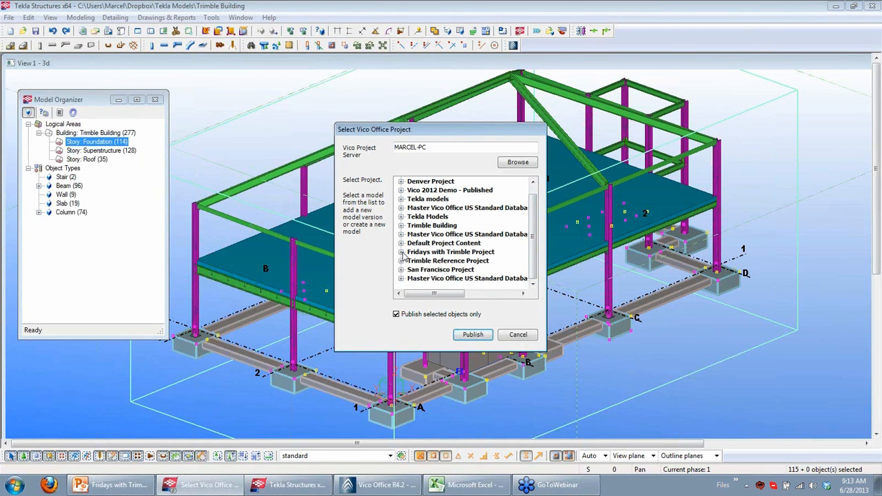
{"action": "left_click", "coordinate": [402, 252]}
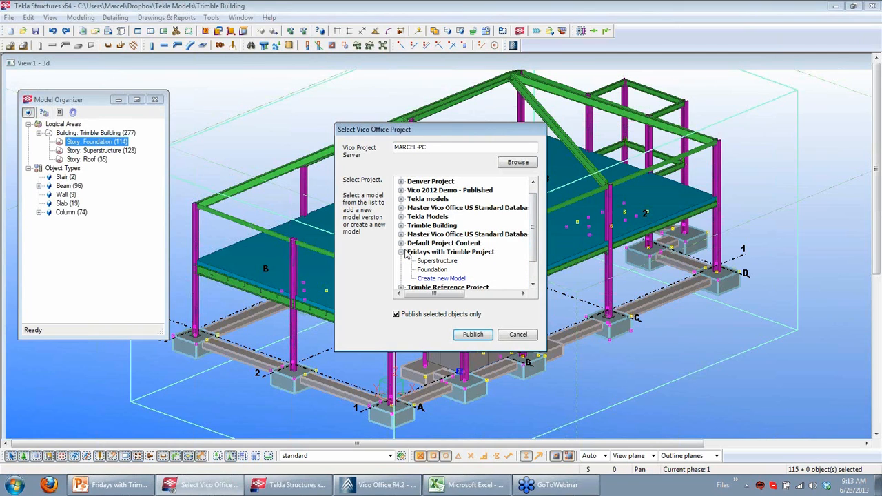
{"action": "left_click", "coordinate": [432, 269]}
Switch to Vico Office and review the project list and the 05 - Cost Planner module
{"action": "left_click", "coordinate": [409, 490]}
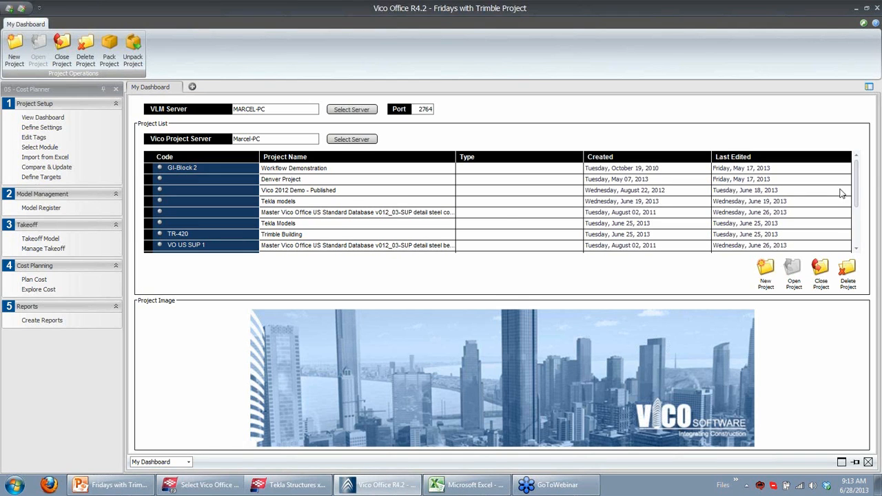
{"action": "left_click_drag", "start_coordinate": [858, 181], "coordinate": [858, 212]}
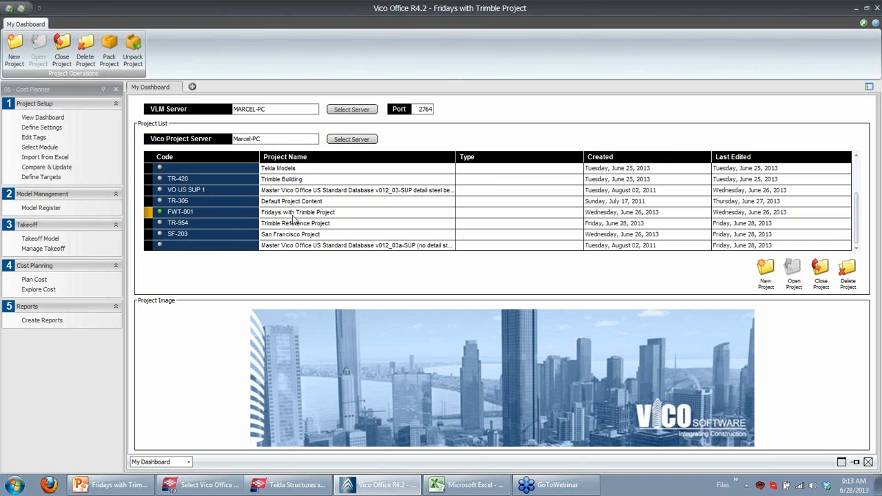
{"action": "left_click", "coordinate": [80, 93]}
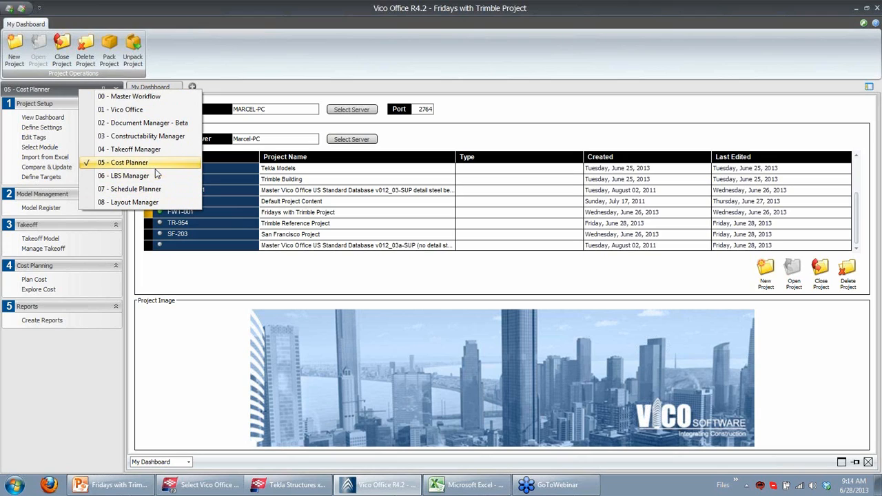
{"action": "left_click", "coordinate": [155, 169]}
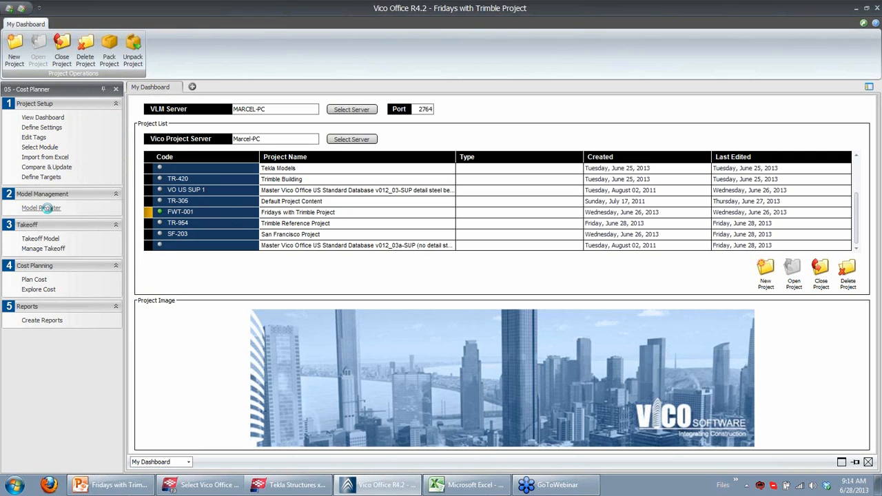
Open the Model Register and select the Foundation model to review its versions
{"action": "left_click", "coordinate": [46, 207]}
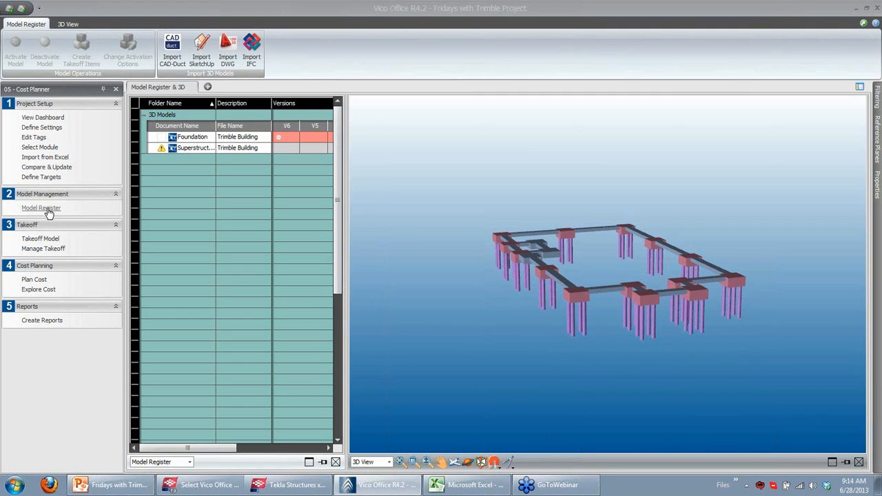
{"action": "left_click", "coordinate": [192, 137]}
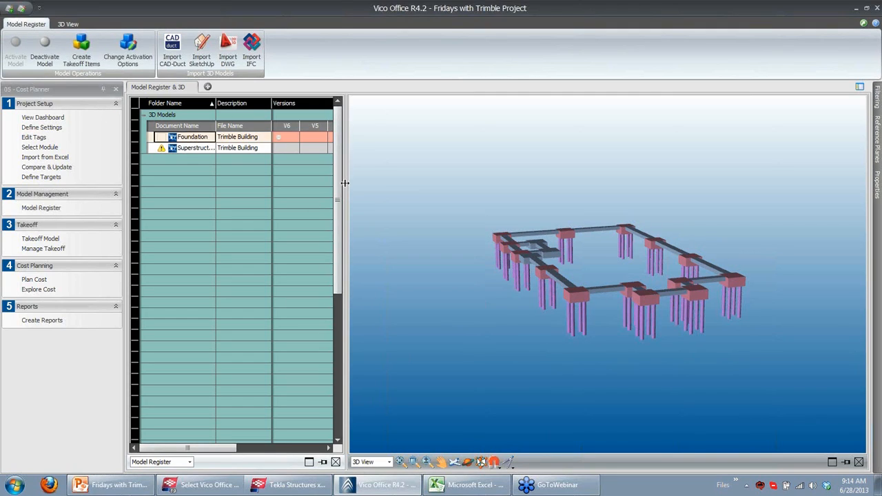
{"action": "left_click_drag", "start_coordinate": [349, 183], "coordinate": [418, 178]}
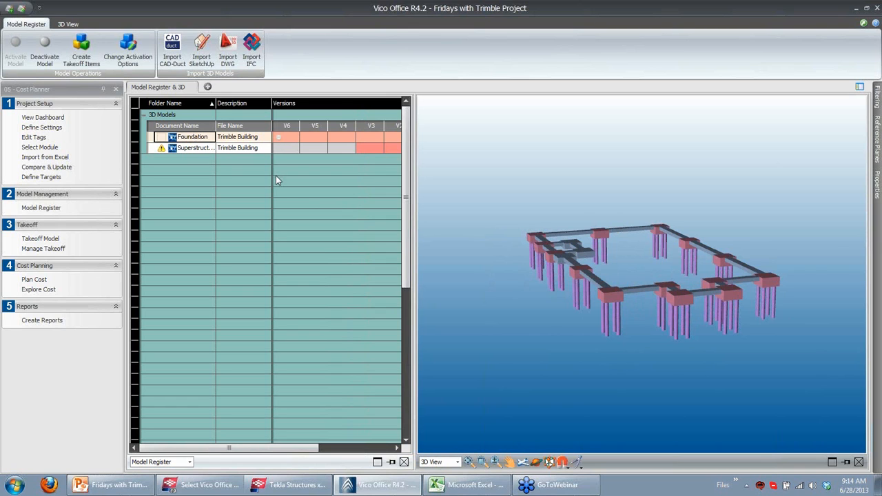
Return to Tekla and cancel the Vico Office publish dialog
{"action": "left_click", "coordinate": [297, 487]}
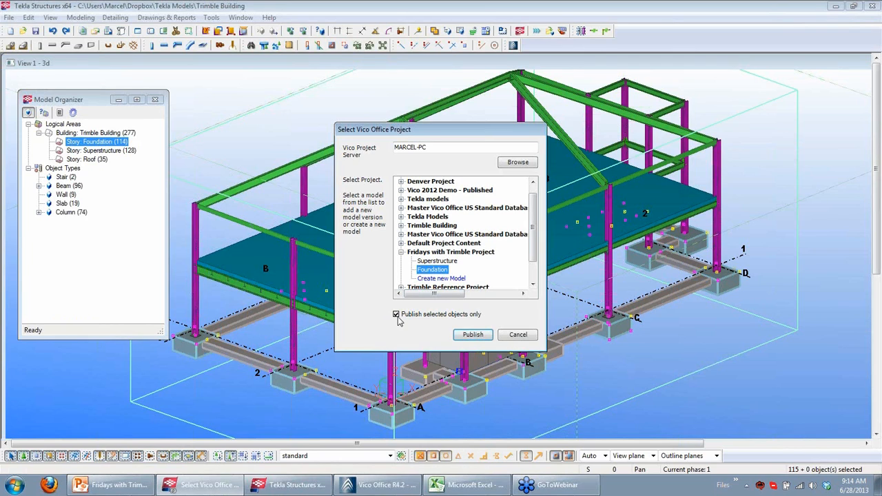
{"action": "left_click", "coordinate": [519, 334]}
{"action": "left_click", "coordinate": [497, 267]}
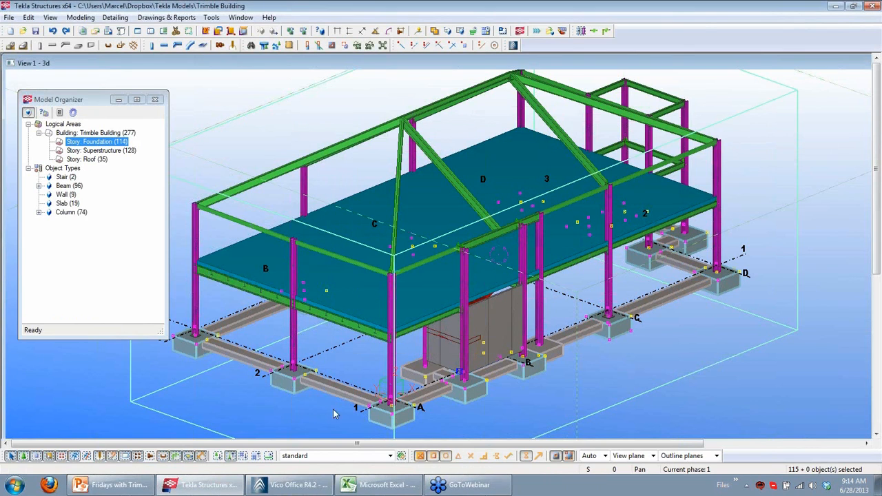
Switch back to Vico Office and orbit the 3D view of the foundation model
{"action": "left_click", "coordinate": [297, 482]}
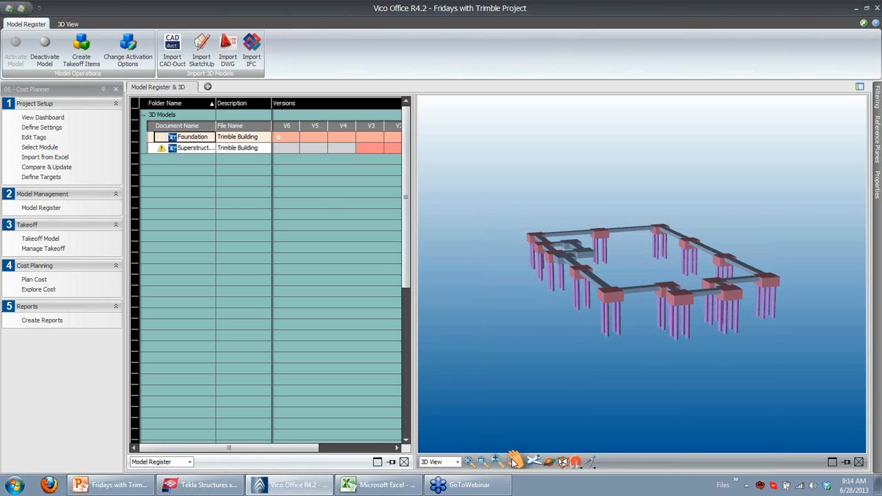
{"action": "left_click", "coordinate": [539, 466]}
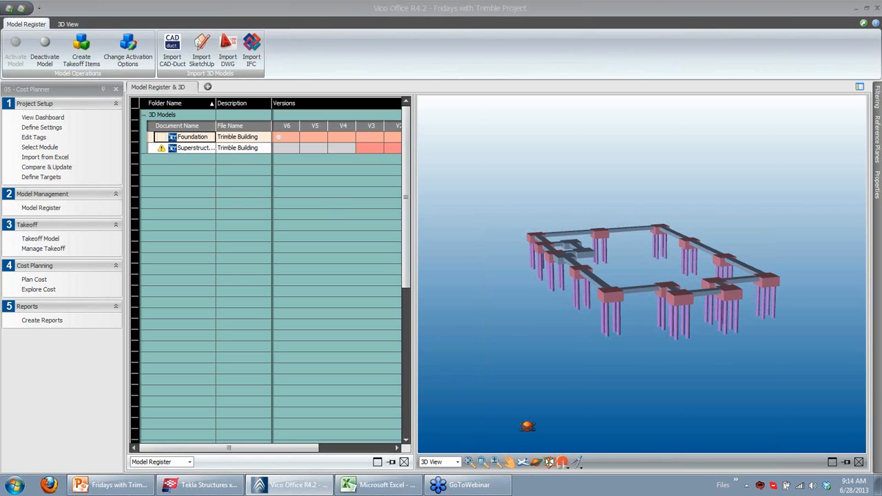
{"action": "left_click_drag", "start_coordinate": [571, 301], "coordinate": [581, 309]}
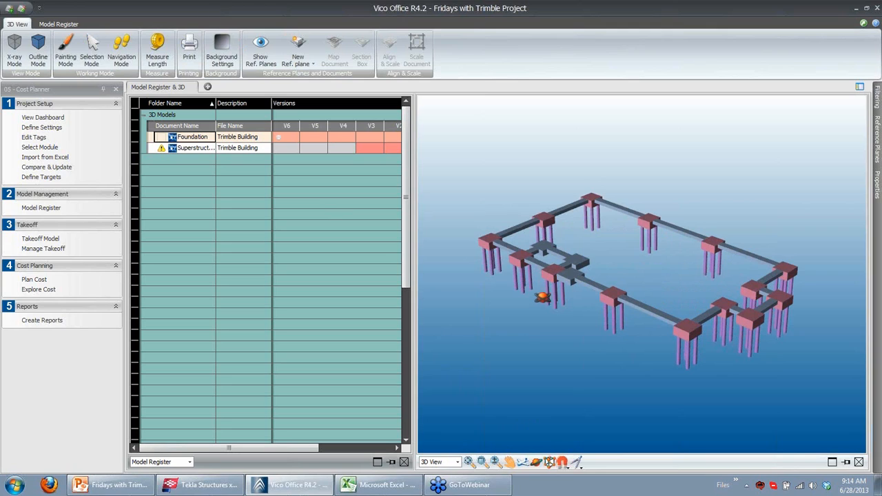
Activate the Foundation model's V6 version using Profile as the activation option, then create takeoff items
{"action": "left_click", "coordinate": [297, 138]}
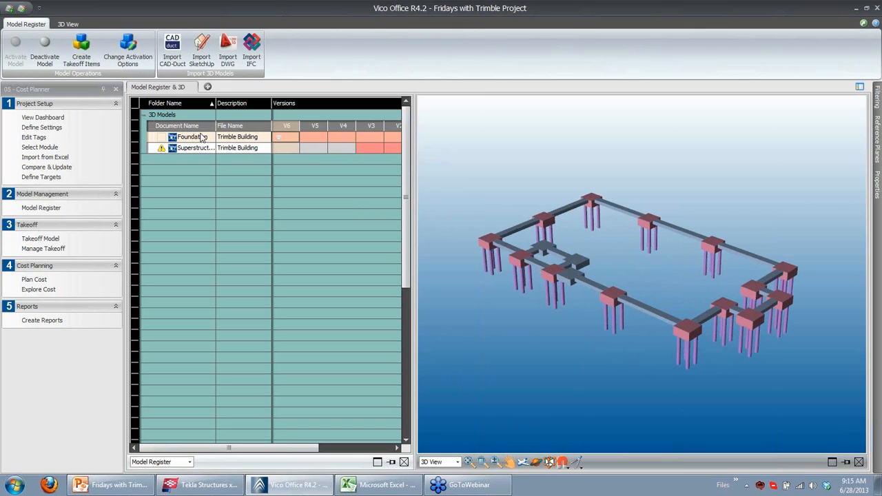
{"action": "left_click", "coordinate": [129, 62]}
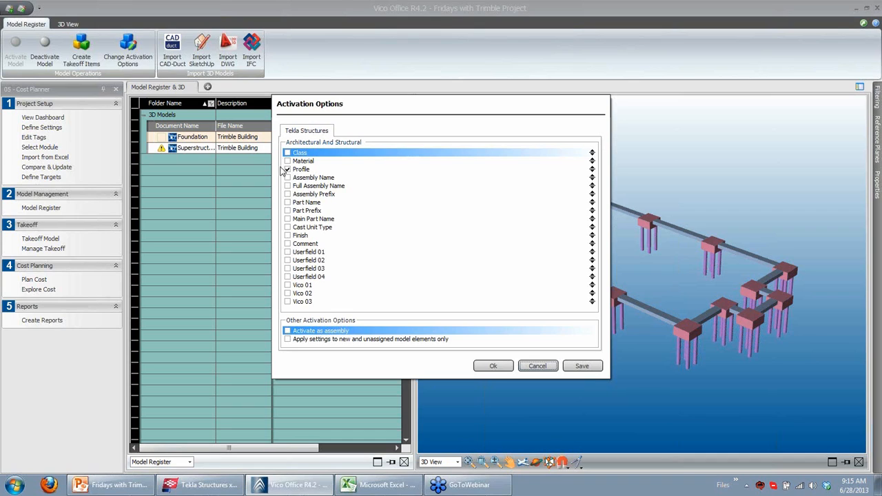
{"action": "left_click", "coordinate": [310, 169]}
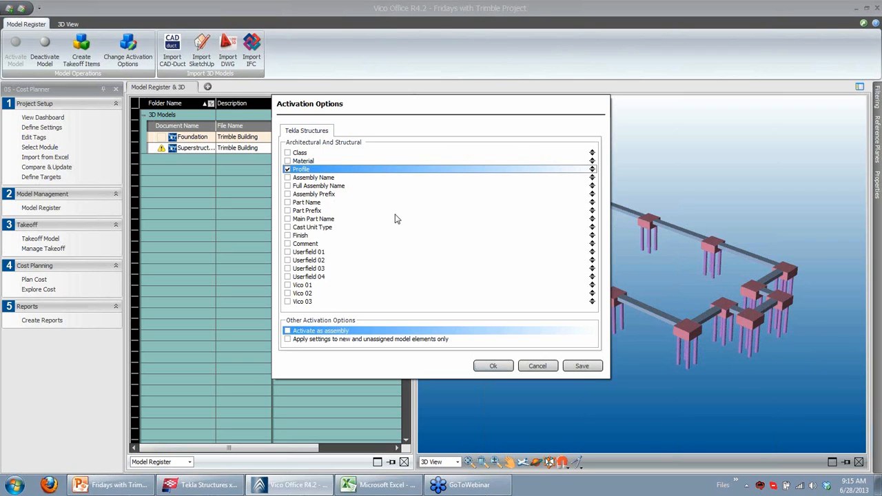
{"action": "left_click", "coordinate": [490, 365]}
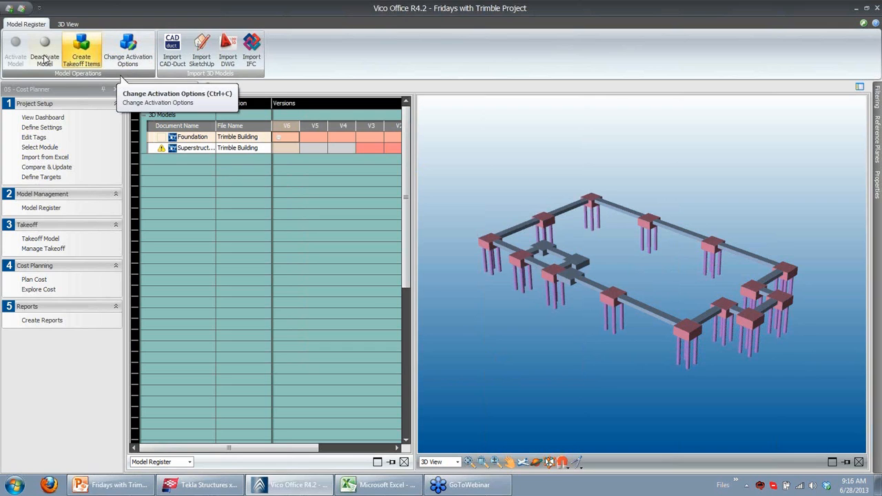
{"action": "left_click", "coordinate": [84, 61]}
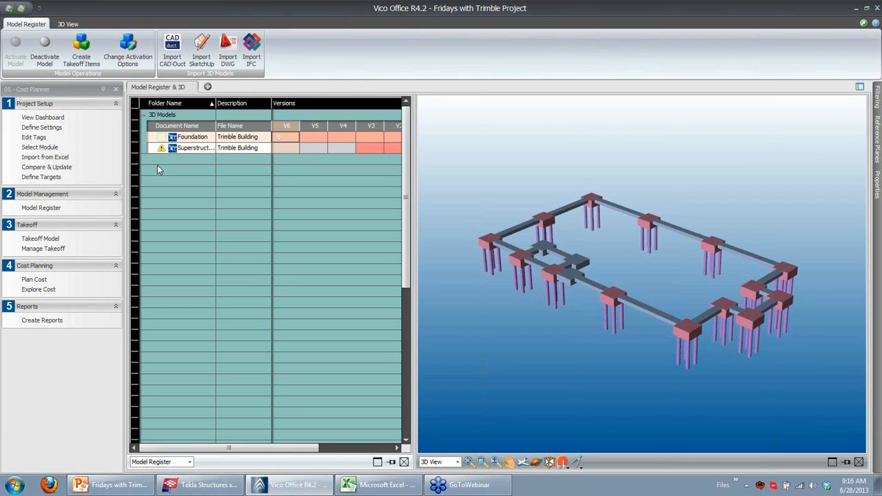
Open the Takeoff Model and highlight each takeoff item's elements in the 3D view
{"action": "left_click", "coordinate": [40, 238]}
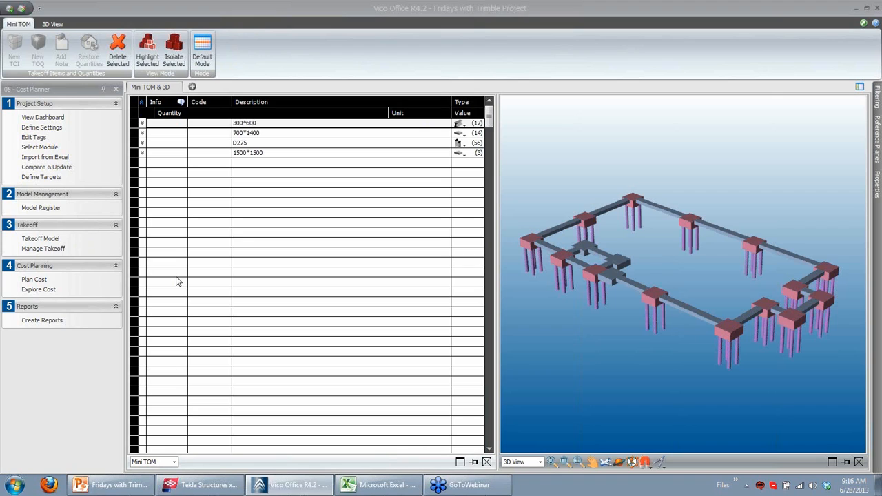
{"action": "left_click", "coordinate": [276, 133]}
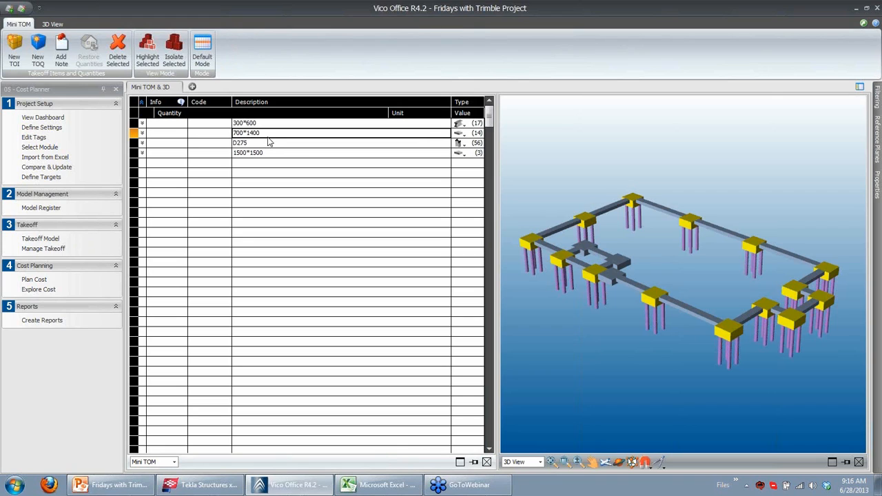
{"action": "left_click", "coordinate": [254, 143]}
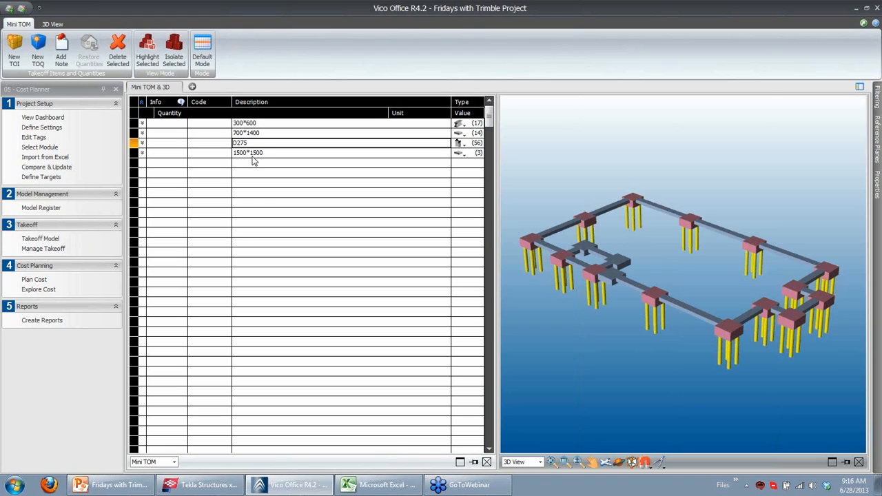
{"action": "left_click", "coordinate": [253, 154]}
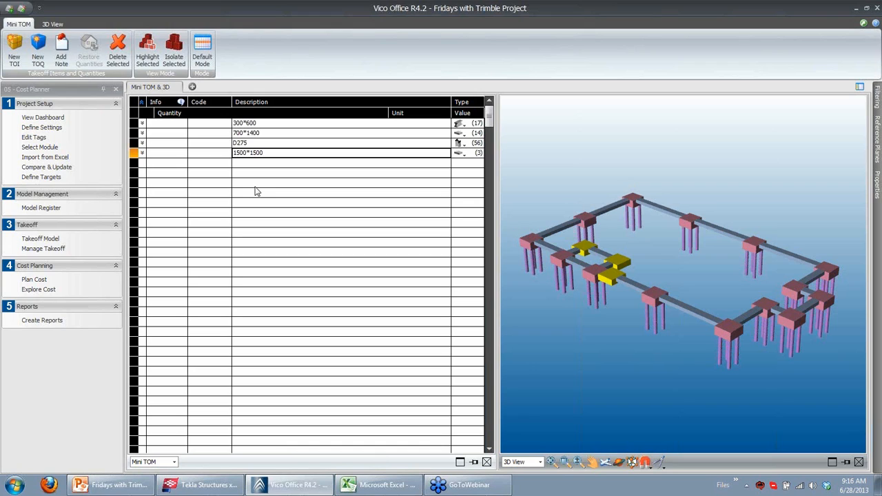
{"action": "left_click", "coordinate": [251, 124], "text": "shift"}
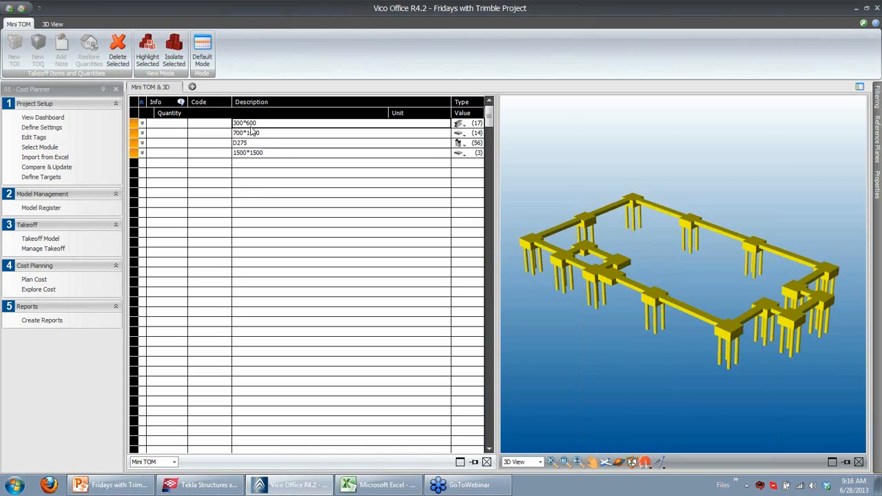
Delete all existing takeoff items and open the Model Register
{"action": "left_click", "coordinate": [122, 69]}
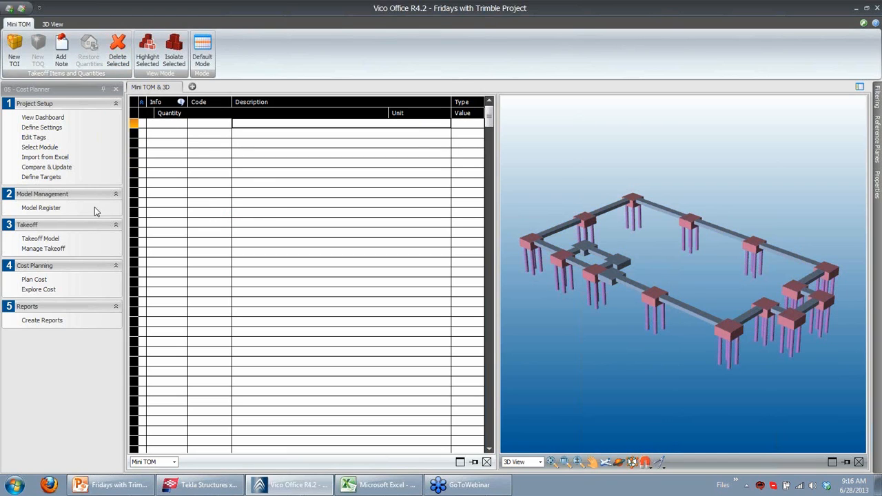
{"action": "left_click", "coordinate": [56, 208]}
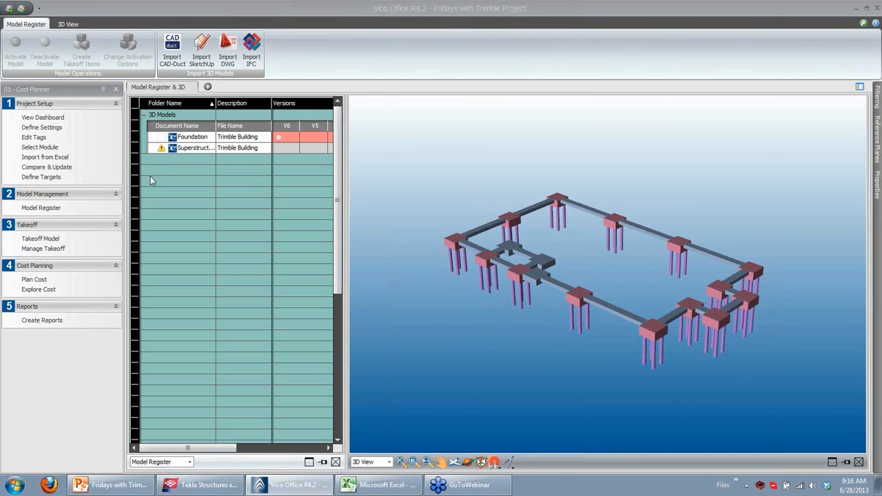
Change the Foundation model's activation options to use Part Name together with Profile, ordering Part Name first
{"action": "left_click", "coordinate": [240, 138]}
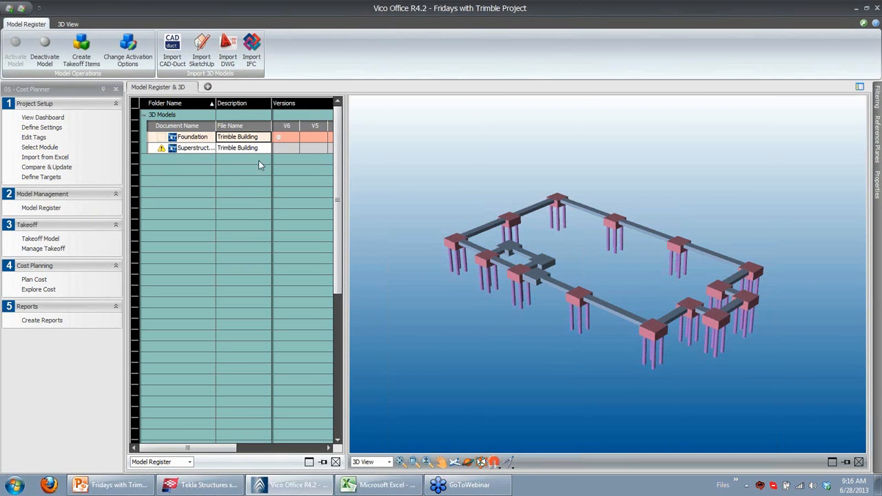
{"action": "mouse_move", "coordinate": [193, 142]}
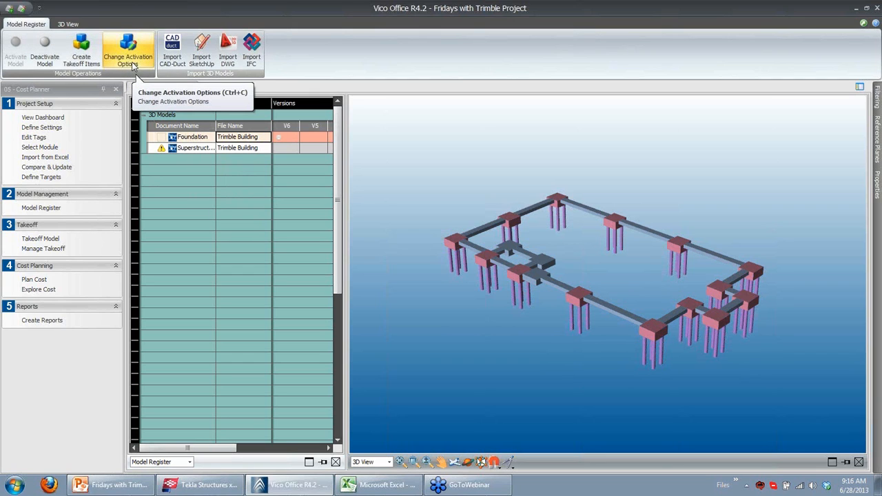
{"action": "left_click", "coordinate": [128, 58]}
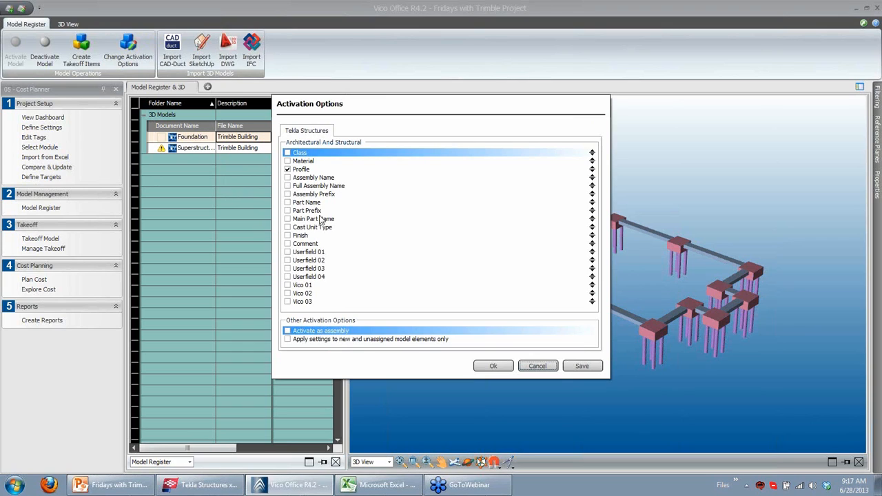
{"action": "left_click", "coordinate": [316, 203]}
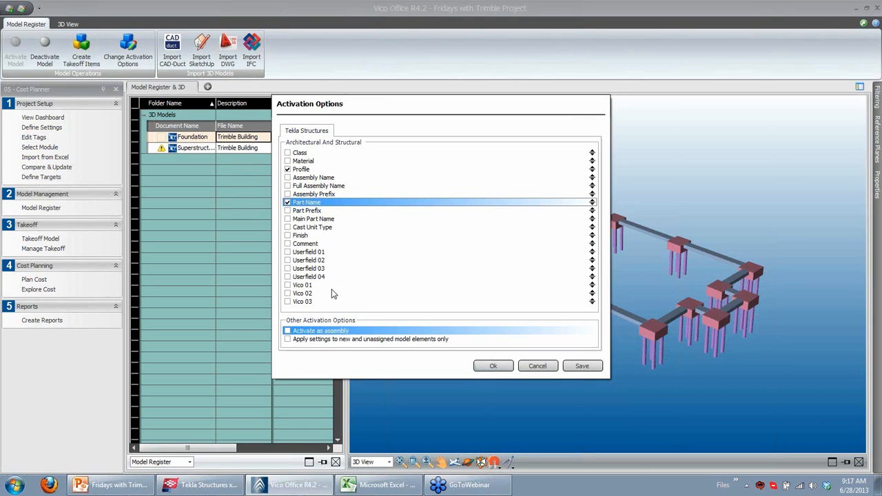
{"action": "left_click", "coordinate": [429, 194]}
{"action": "left_click_drag", "start_coordinate": [430, 177], "coordinate": [430, 171]}
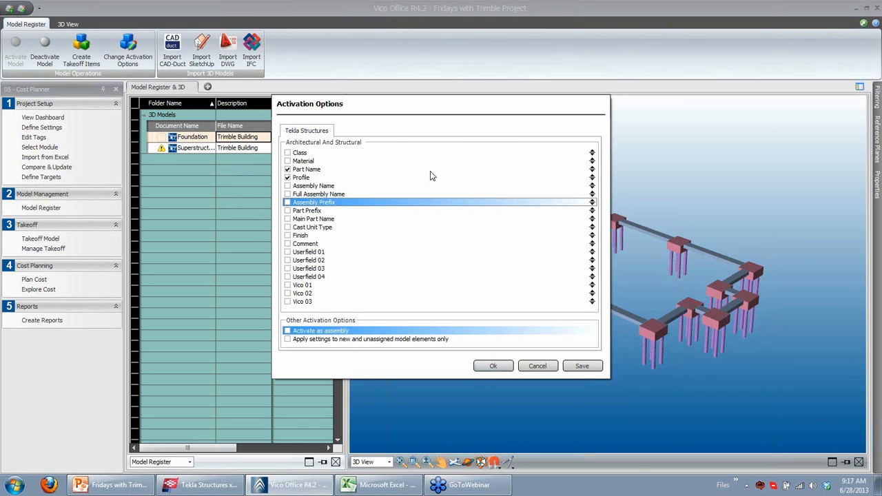
{"action": "left_click", "coordinate": [319, 171]}
{"action": "left_click", "coordinate": [314, 173]}
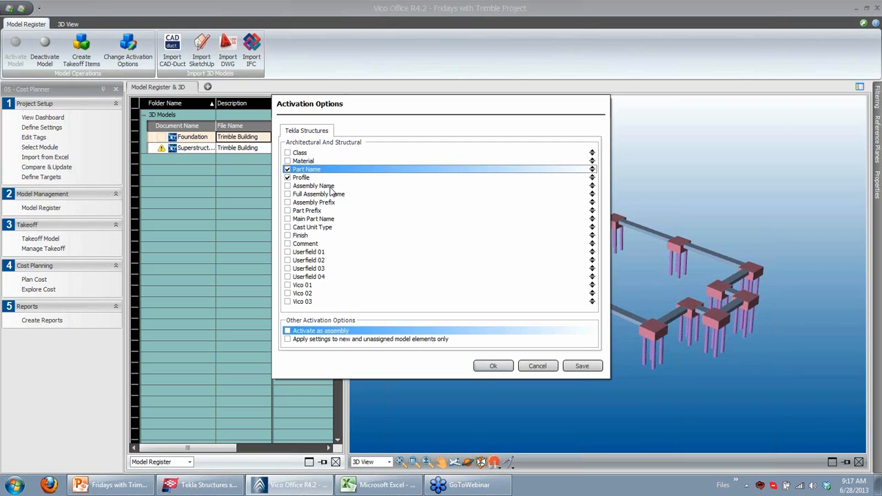
{"action": "left_click", "coordinate": [494, 370]}
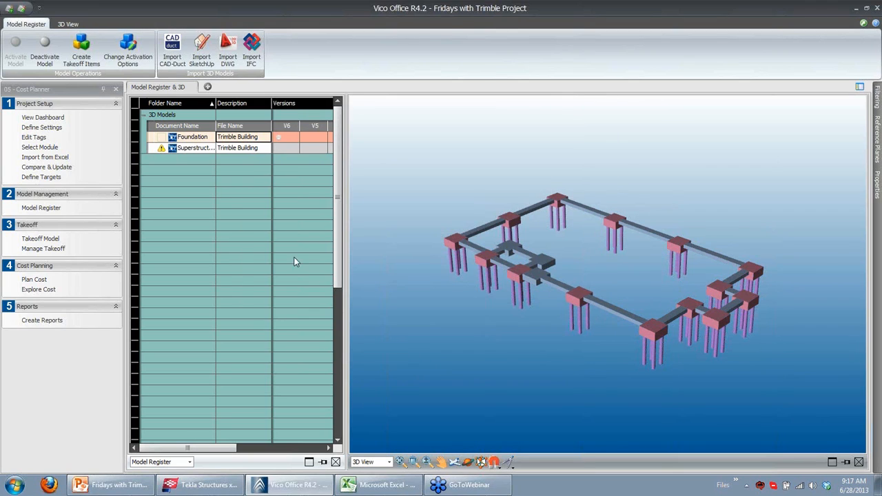
Create takeoff items for the Foundation model, open the Takeoff Model, and highlight the FOOTING-700*1400 and PILE-D275 items
{"action": "left_click", "coordinate": [81, 44]}
{"action": "left_click", "coordinate": [48, 239]}
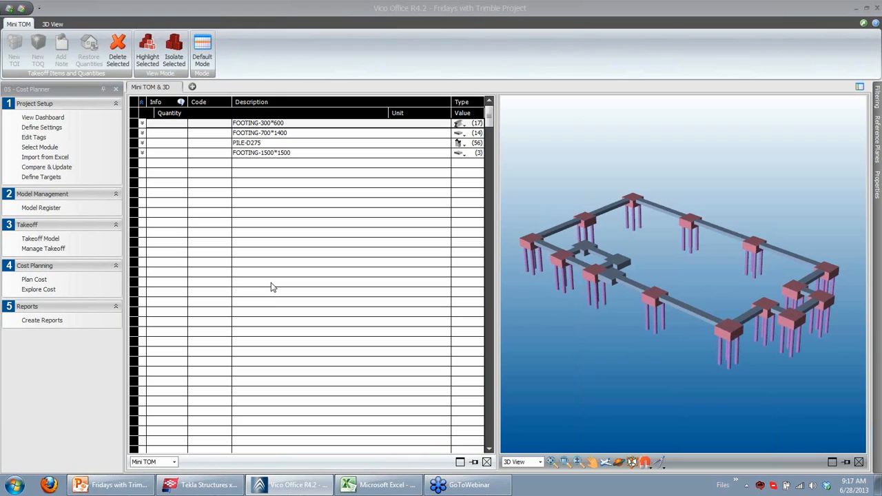
{"action": "left_click", "coordinate": [259, 134]}
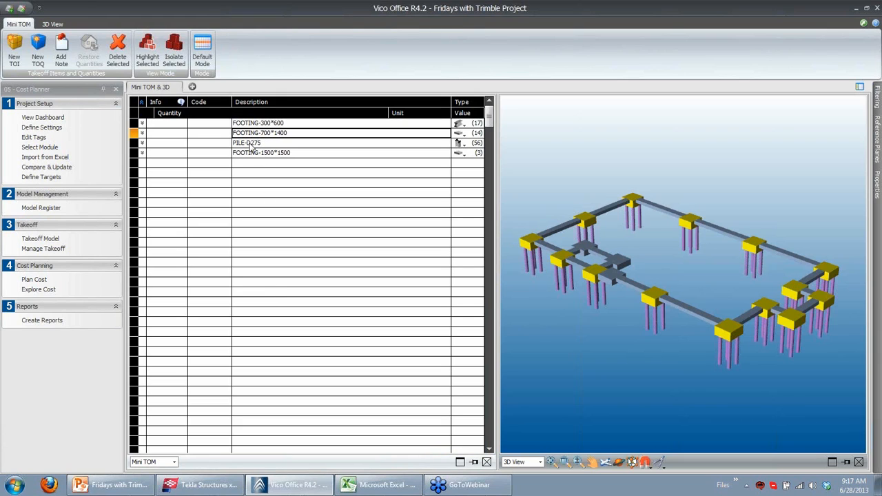
{"action": "left_click", "coordinate": [251, 144]}
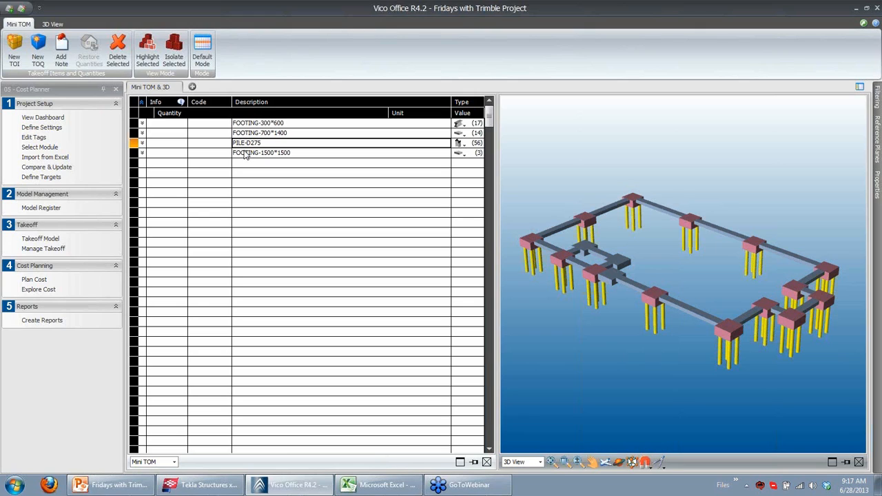
Expand and collapse the PILE-D275 and FOOTING-700*1400 takeoff items to review their quantities
{"action": "left_click", "coordinate": [142, 143]}
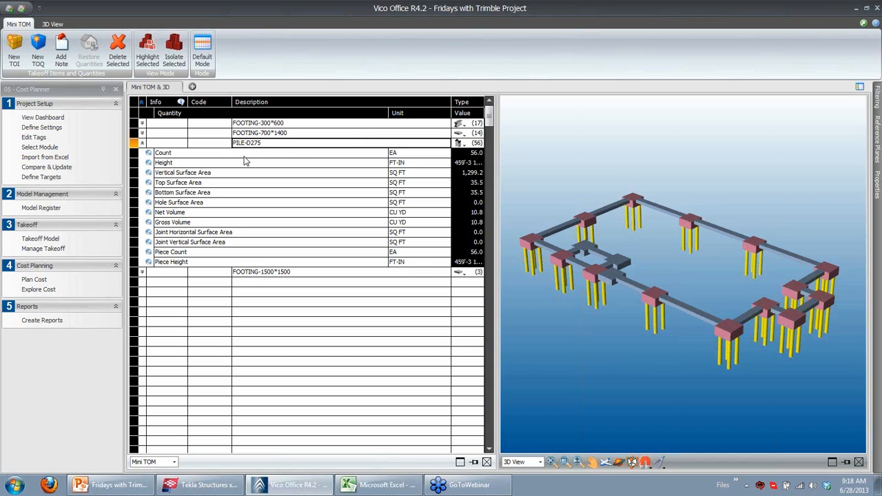
{"action": "left_click", "coordinate": [142, 133]}
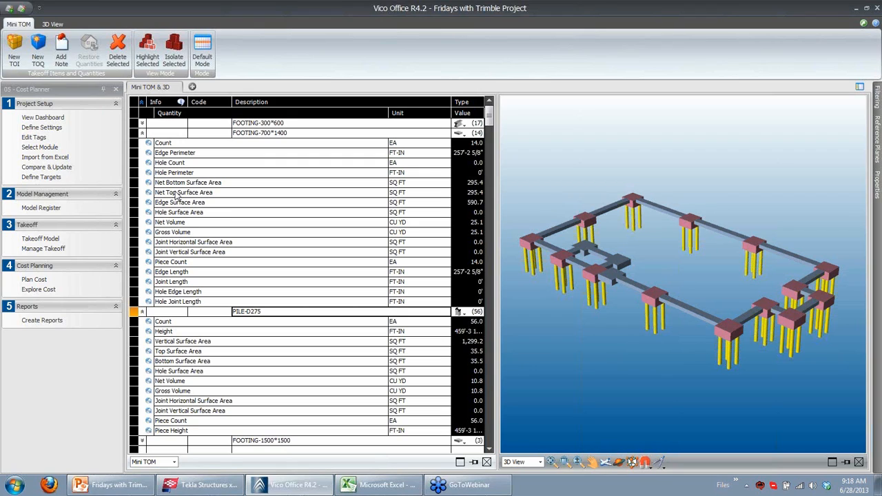
{"action": "left_click", "coordinate": [142, 133]}
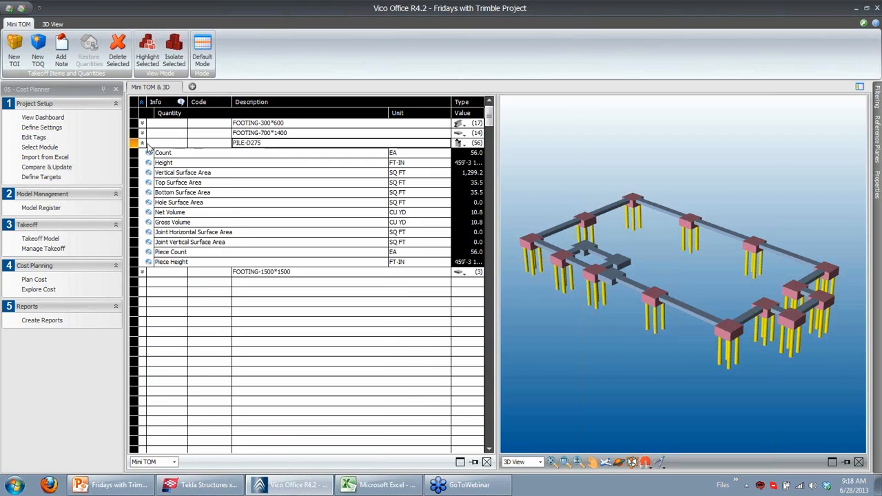
{"action": "left_click", "coordinate": [143, 143]}
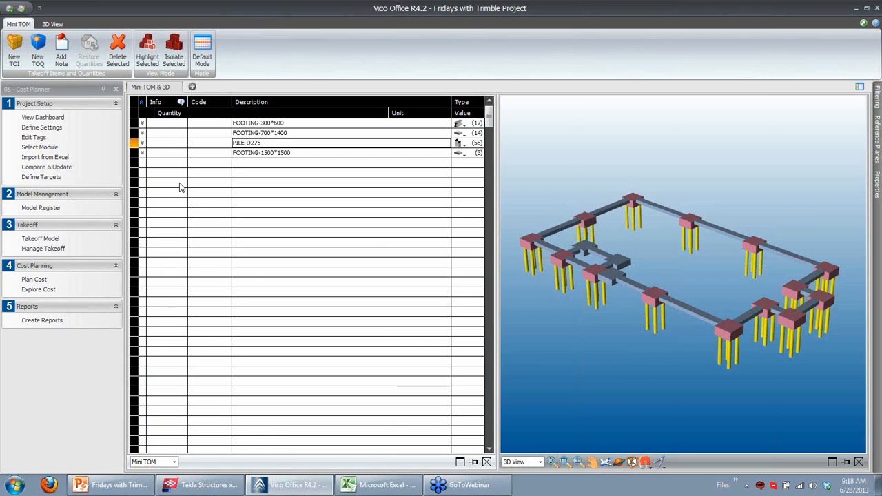
Open Plan Cost, expand the Shell superstructure, and examine the formula of the B1011_025 CIP RC Wall-ID component
{"action": "left_click", "coordinate": [43, 281]}
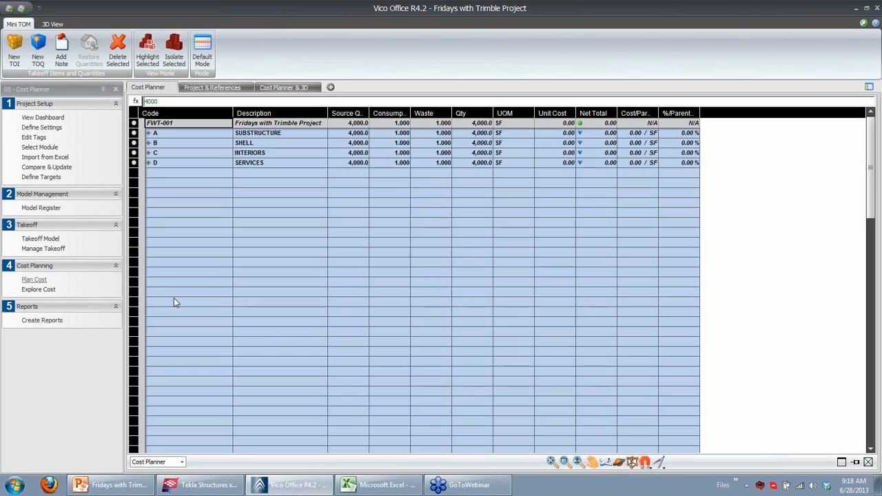
{"action": "left_click", "coordinate": [149, 143]}
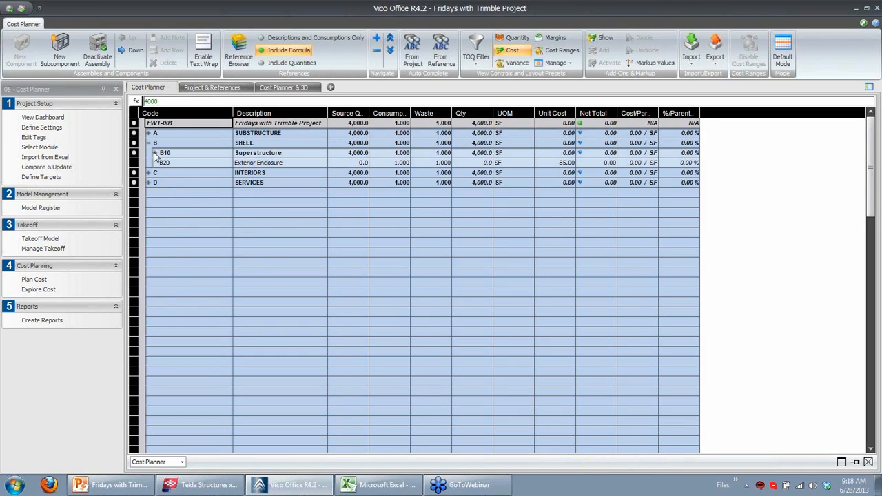
{"action": "left_click", "coordinate": [156, 152]}
{"action": "left_click", "coordinate": [255, 165]}
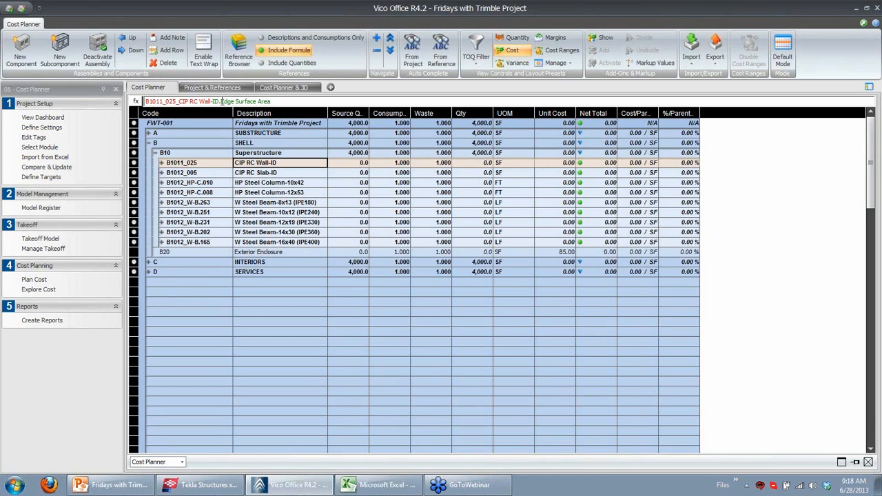
{"action": "left_click_drag", "start_coordinate": [219, 101], "coordinate": [144, 102]}
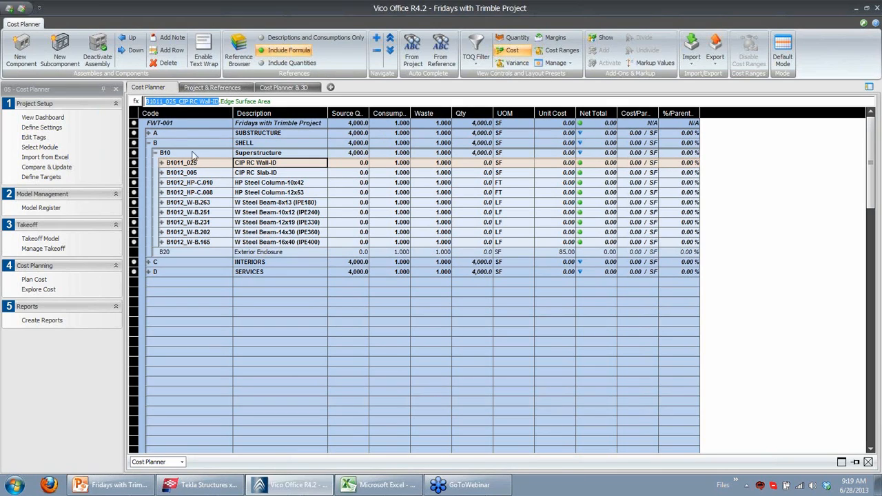
Expand the A10 Foundations group and examine the formulas of the CIP RC Beam-ID and Pile Cap-ID components
{"action": "left_click", "coordinate": [150, 133]}
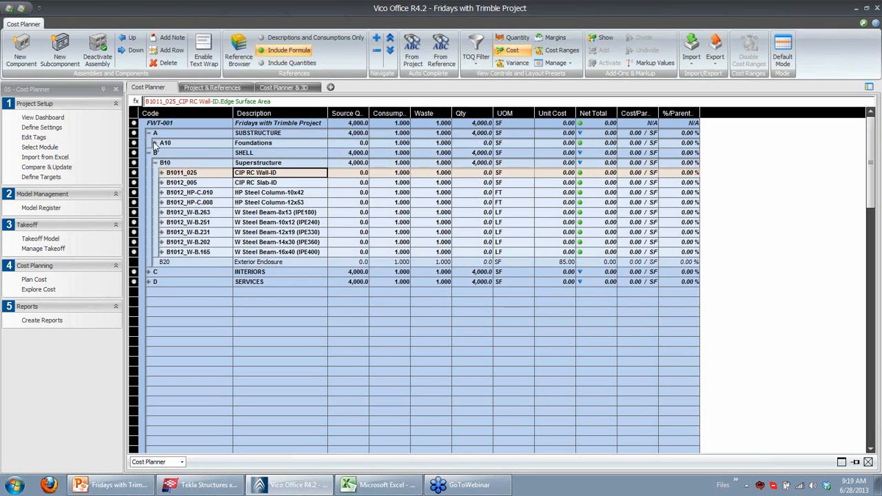
{"action": "left_click", "coordinate": [155, 143]}
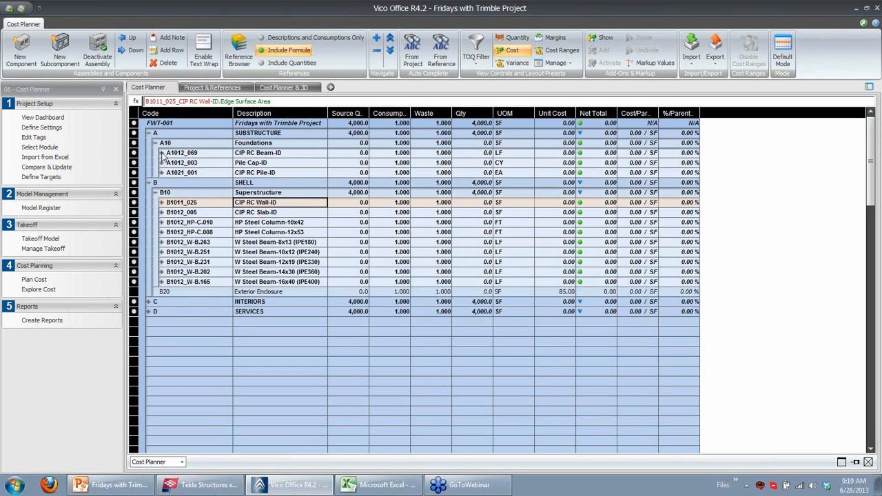
{"action": "left_click", "coordinate": [162, 153]}
{"action": "left_click", "coordinate": [181, 152]}
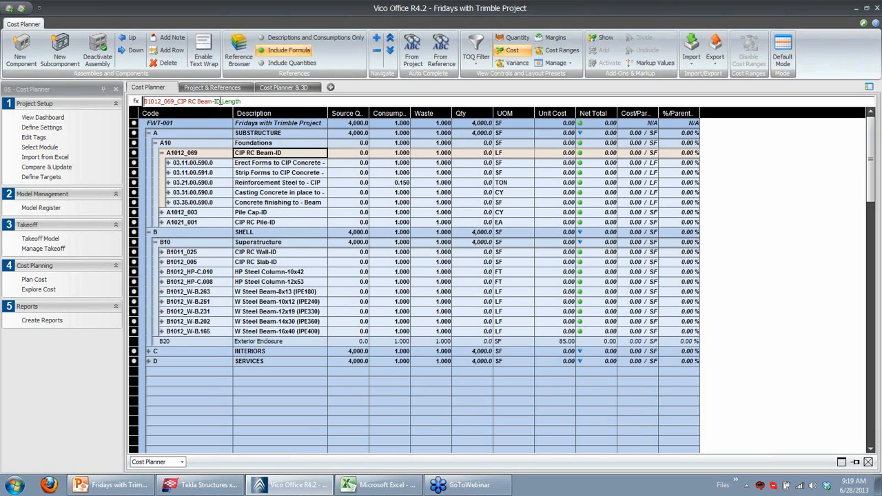
{"action": "left_click_drag", "start_coordinate": [221, 102], "coordinate": [143, 101]}
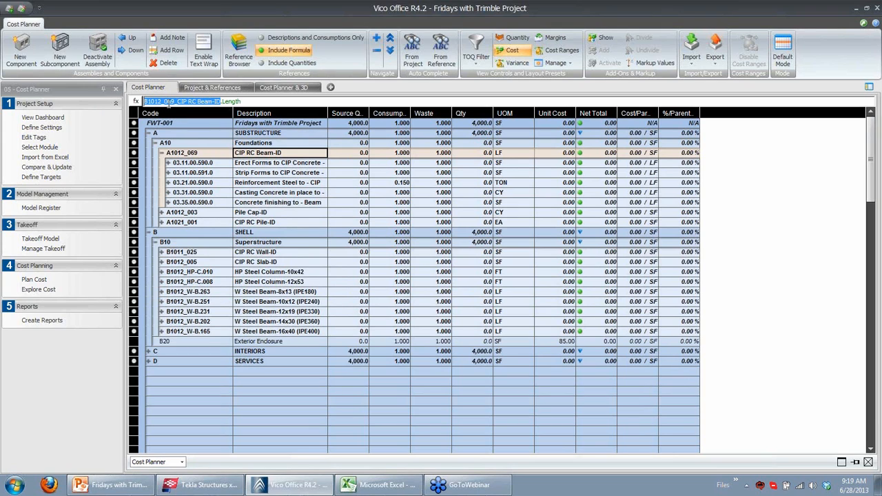
{"action": "left_click", "coordinate": [161, 153]}
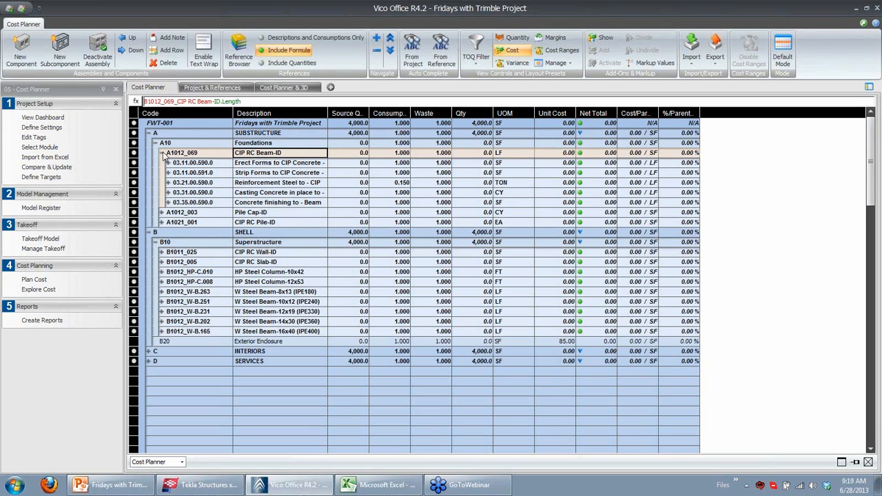
{"action": "left_click", "coordinate": [249, 166]}
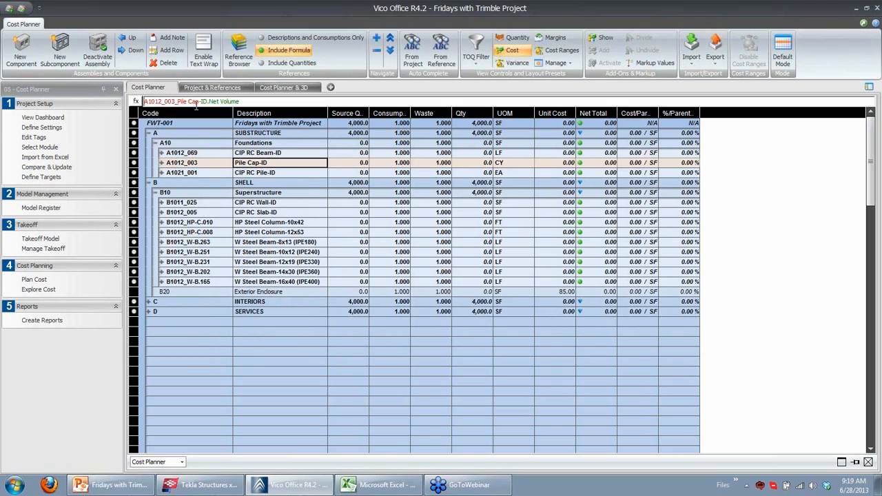
{"action": "left_click_drag", "start_coordinate": [206, 102], "coordinate": [144, 101]}
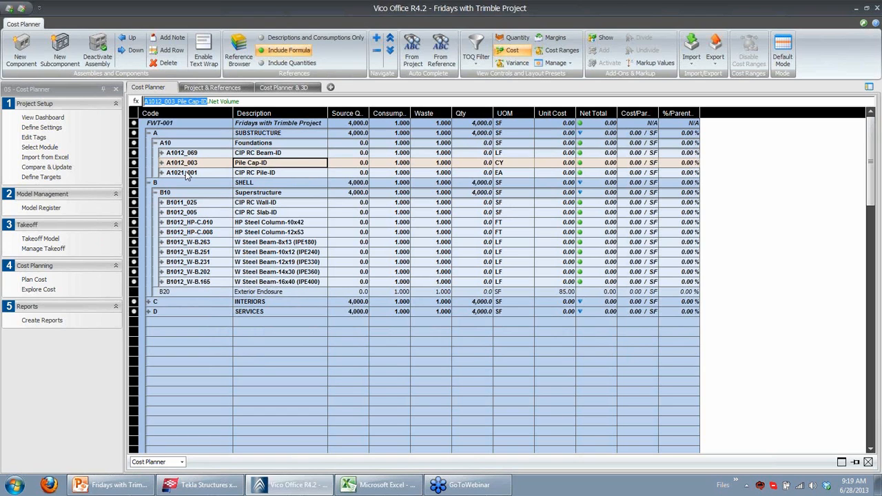
Switch to Tekla Structures and inspect a footing's properties and its User Field 1 user-defined attribute, then cancel
{"action": "left_click", "coordinate": [219, 485]}
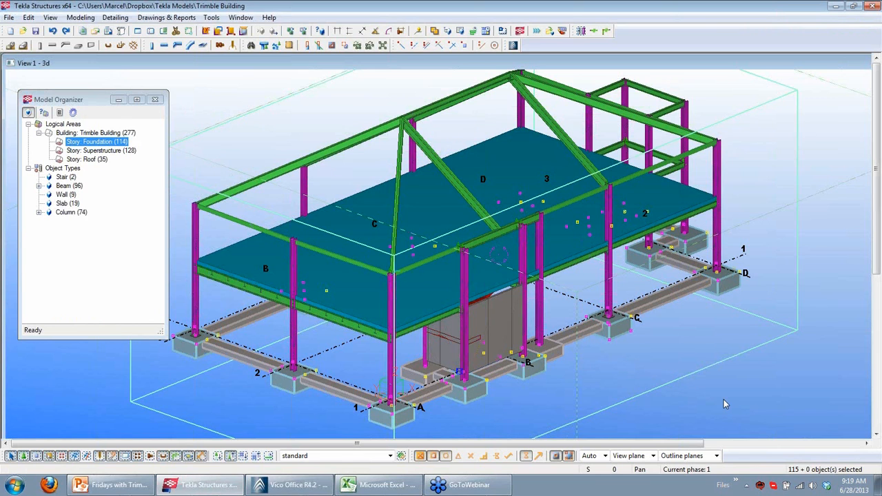
{"action": "left_click", "coordinate": [733, 402]}
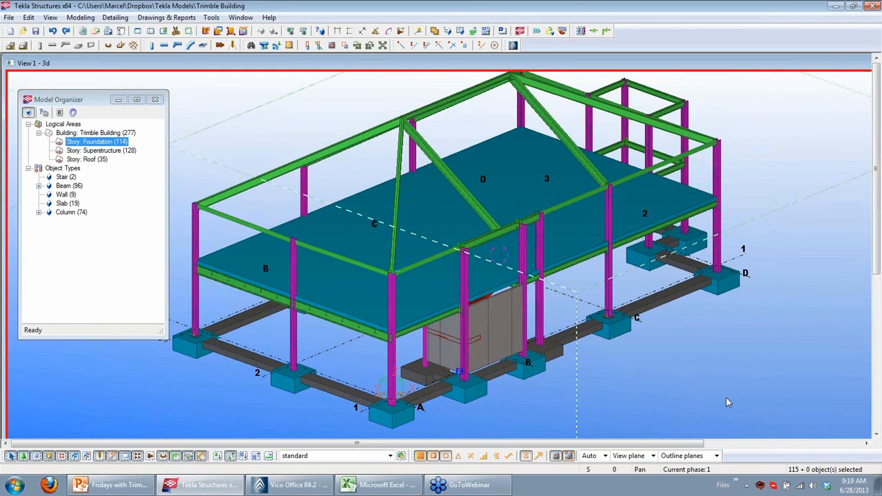
{"action": "right_click", "coordinate": [624, 328]}
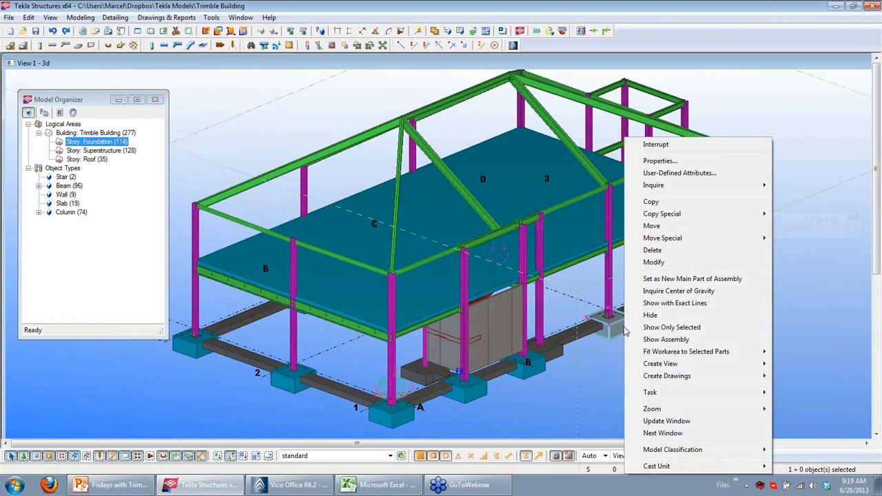
{"action": "left_click", "coordinate": [660, 161]}
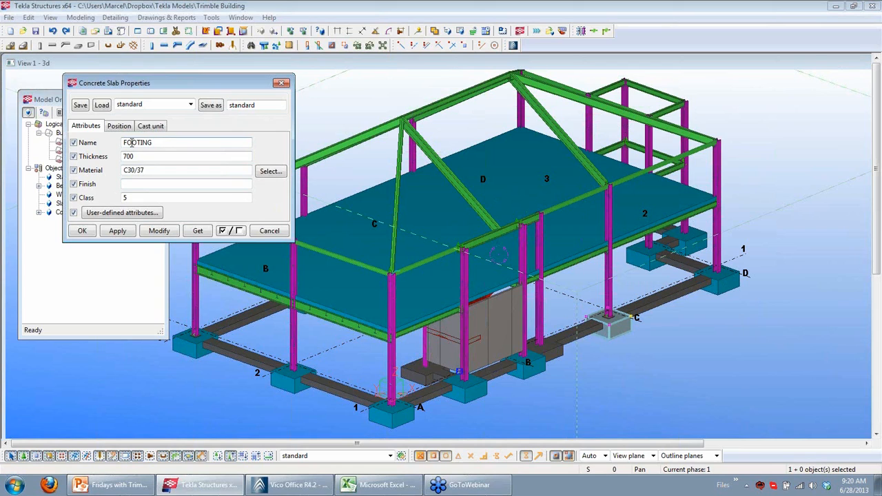
{"action": "left_click", "coordinate": [118, 213]}
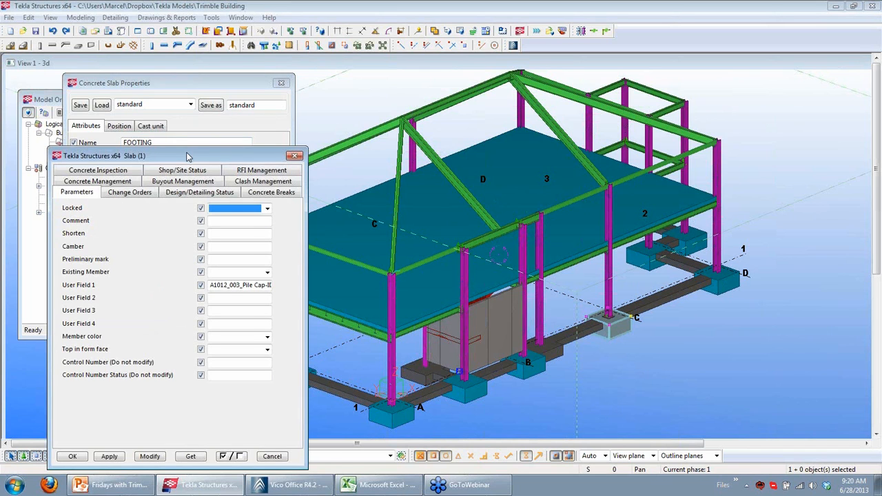
{"action": "left_click_drag", "start_coordinate": [188, 157], "coordinate": [447, 120]}
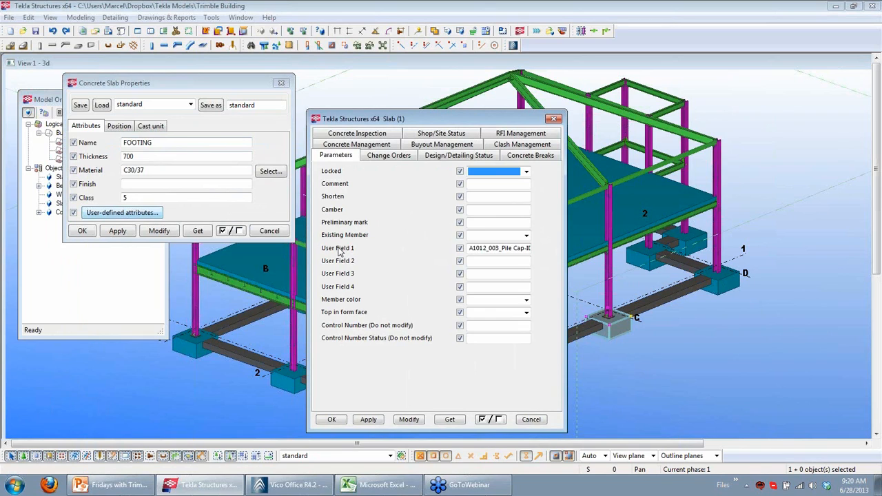
{"action": "left_click", "coordinate": [488, 249]}
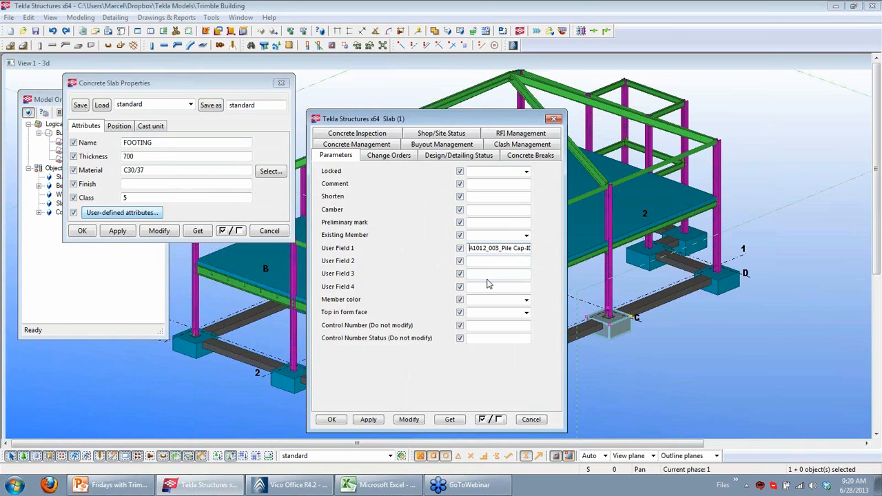
{"action": "key", "text": "shift+End"}
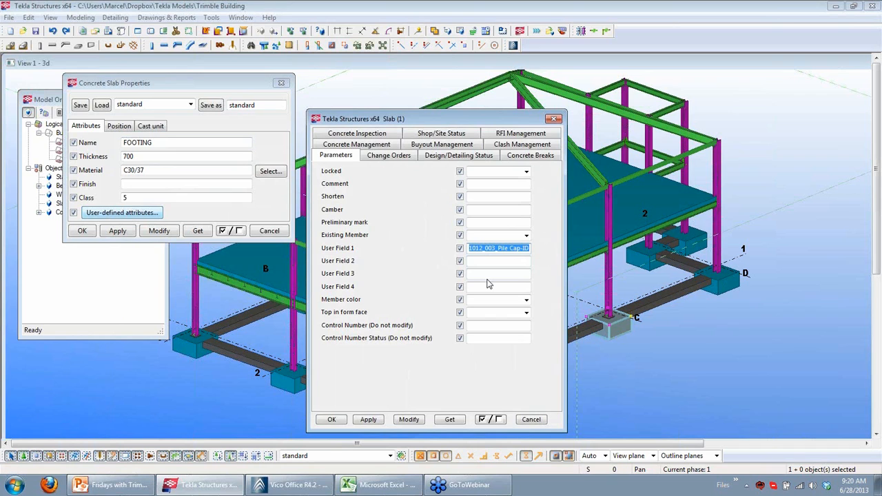
{"action": "left_click", "coordinate": [534, 420]}
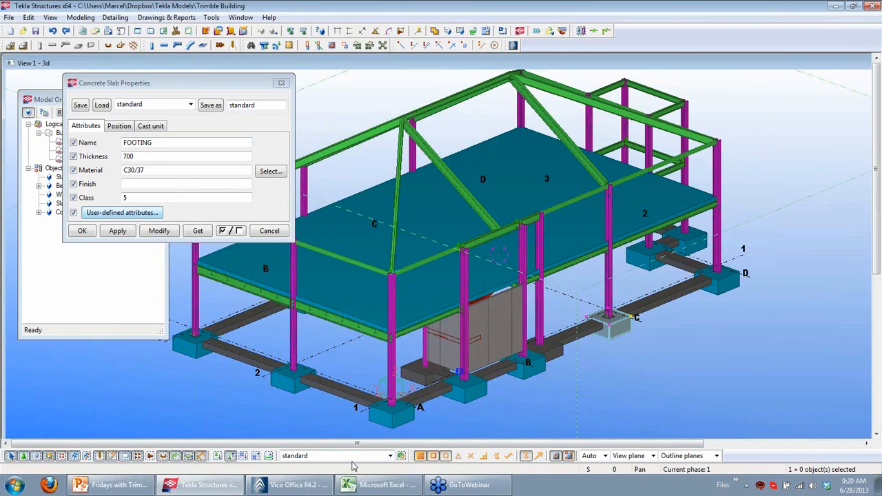
In Vico Office, change the Foundation model's activation options to use Userfield 01 instead of Part Name and Profile
{"action": "left_click", "coordinate": [317, 485]}
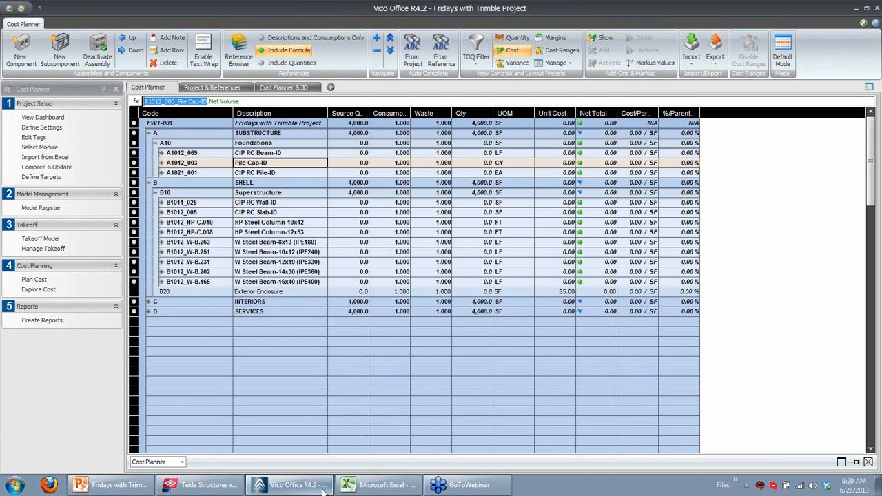
{"action": "left_click", "coordinate": [41, 208]}
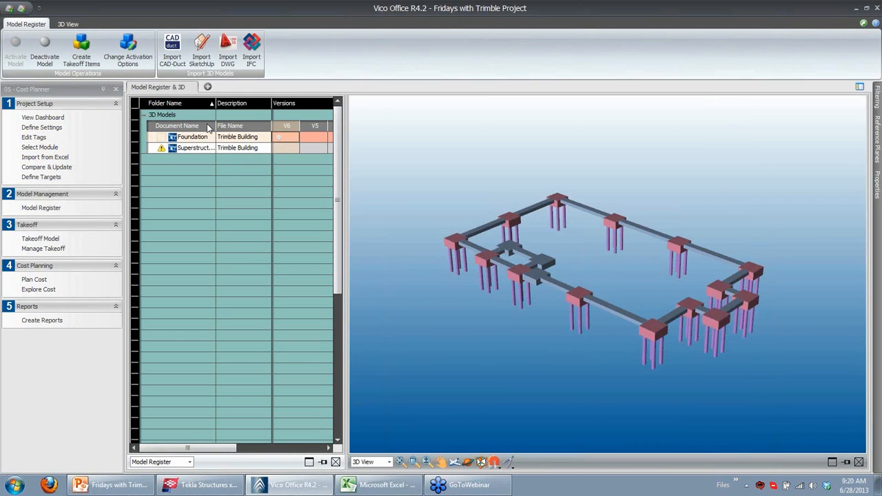
{"action": "left_click", "coordinate": [127, 50]}
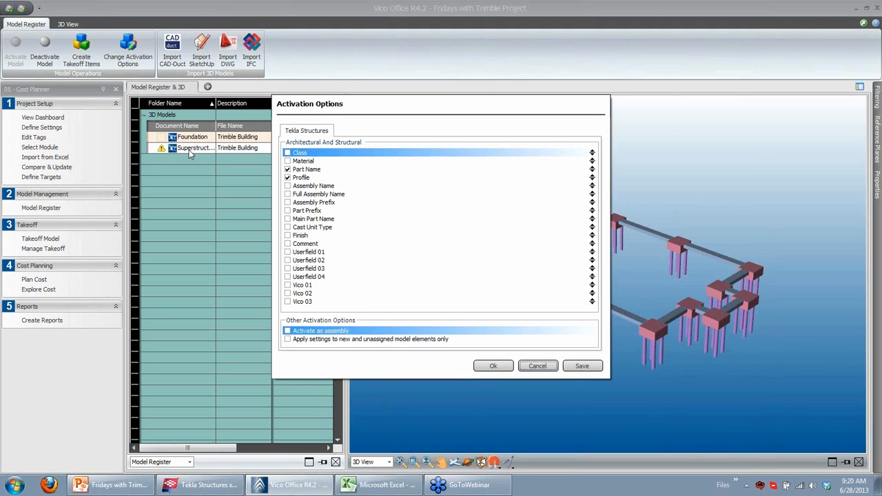
{"action": "left_click", "coordinate": [287, 169]}
{"action": "left_click", "coordinate": [287, 177]}
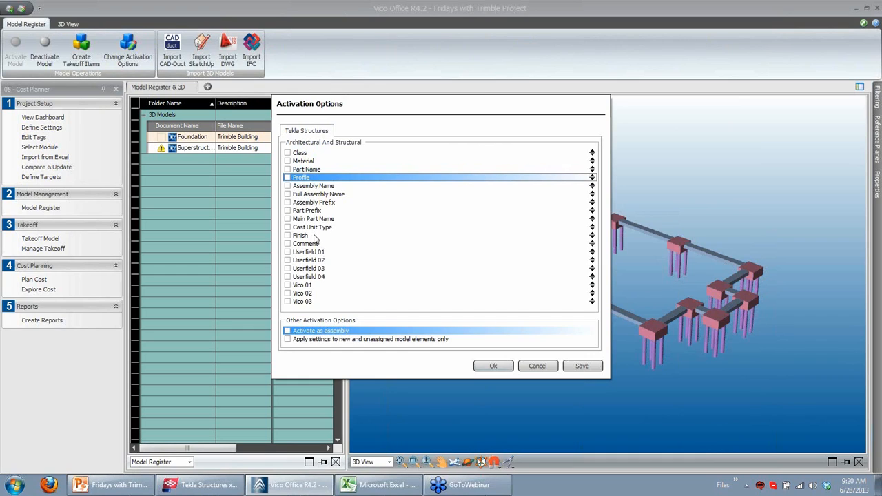
{"action": "left_click", "coordinate": [287, 251]}
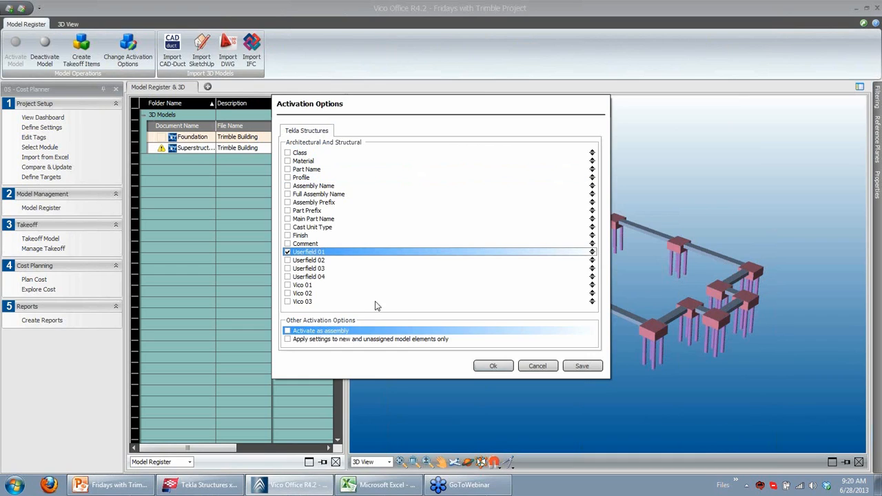
{"action": "left_click", "coordinate": [490, 366]}
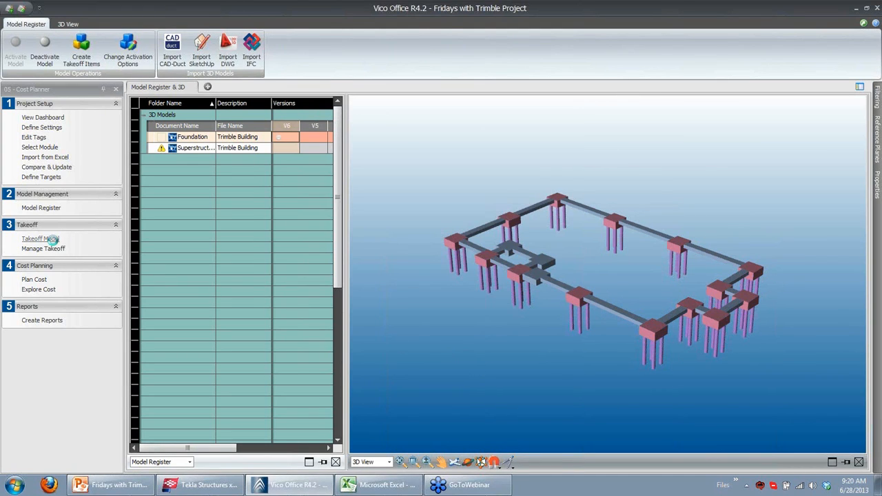
Select and delete all existing takeoff items in the Takeoff Model
{"action": "left_click", "coordinate": [53, 239]}
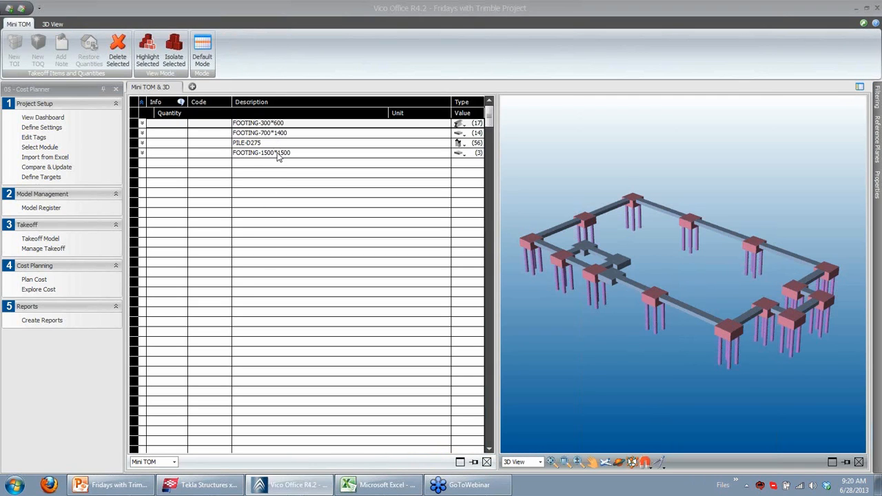
{"action": "left_click", "coordinate": [277, 155]}
{"action": "left_click", "coordinate": [274, 126], "text": "shift"}
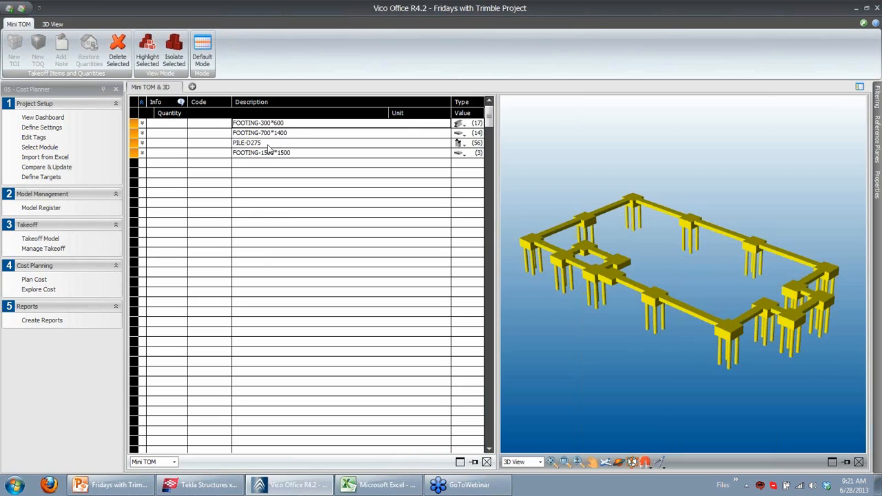
{"action": "left_click", "coordinate": [122, 60]}
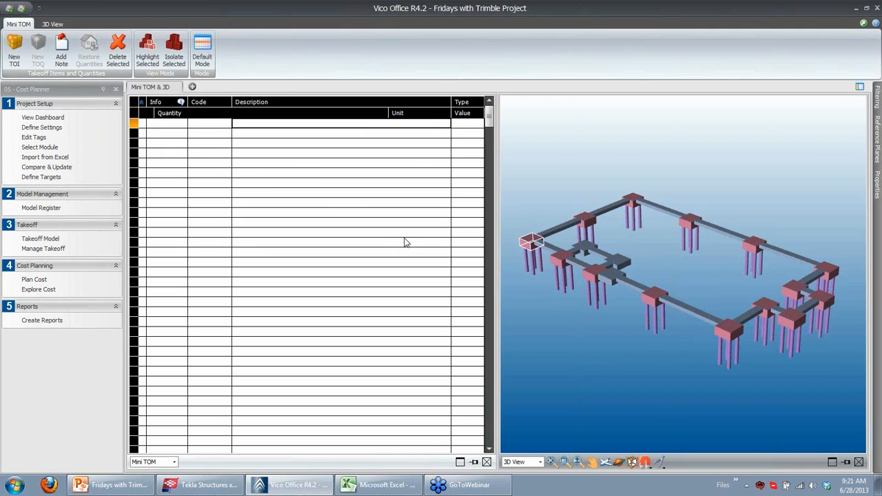
Recreate takeoff items for the Foundation model and highlight the A1012_003_Pile Cap-ID item in the Takeoff Model
{"action": "left_click", "coordinate": [46, 208]}
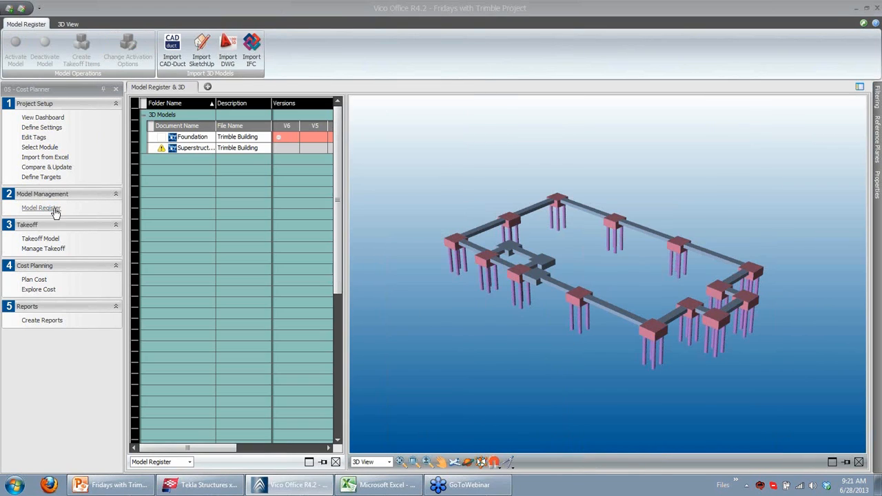
{"action": "left_click", "coordinate": [279, 140]}
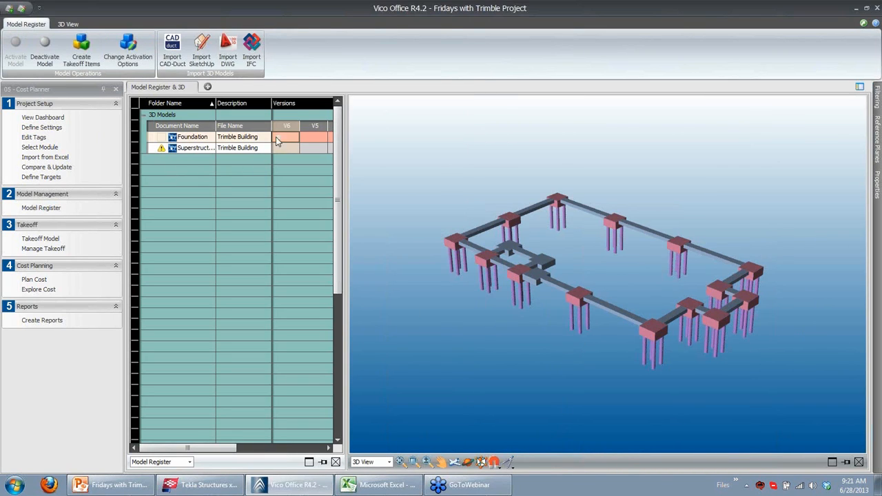
{"action": "left_click", "coordinate": [91, 57]}
{"action": "left_click", "coordinate": [51, 239]}
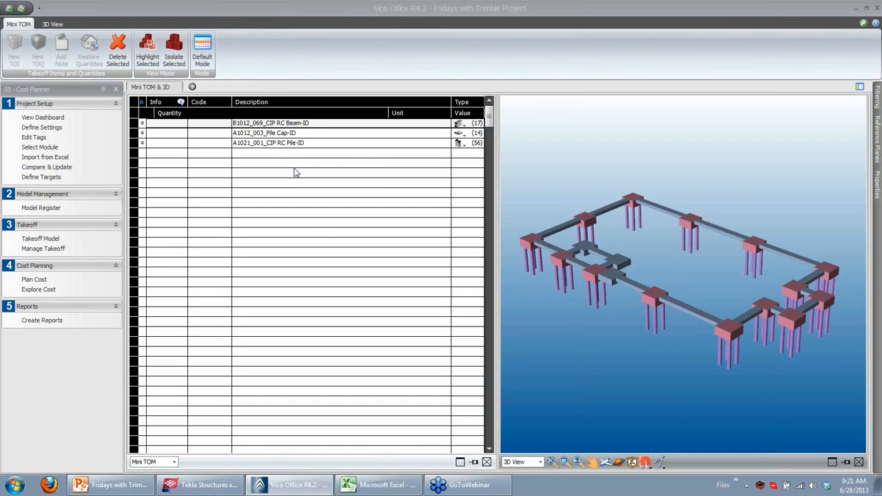
{"action": "left_click", "coordinate": [295, 133]}
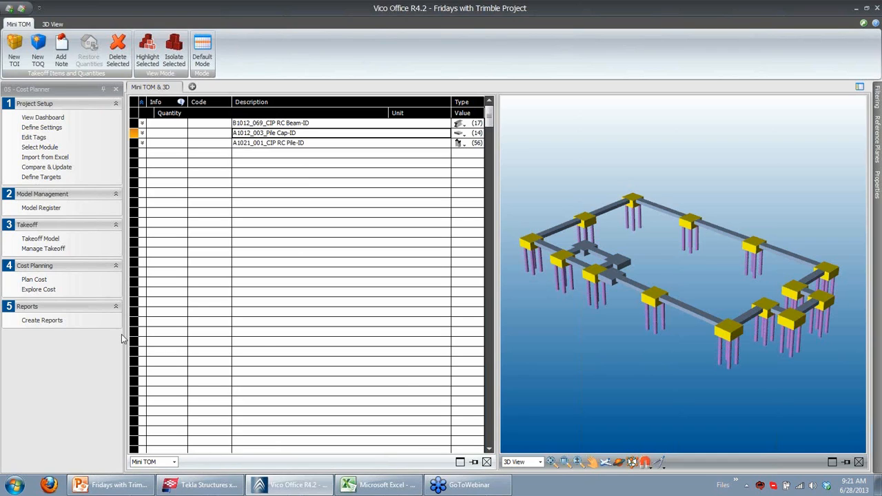
Set the Superstructure model's activation options to Userfield 01 and activate the Superstructure model
{"action": "left_click", "coordinate": [48, 210]}
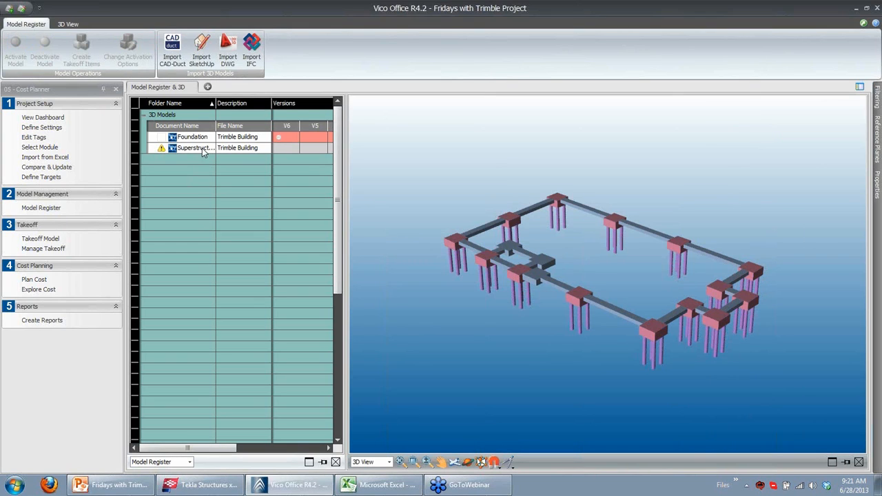
{"action": "left_click", "coordinate": [202, 148]}
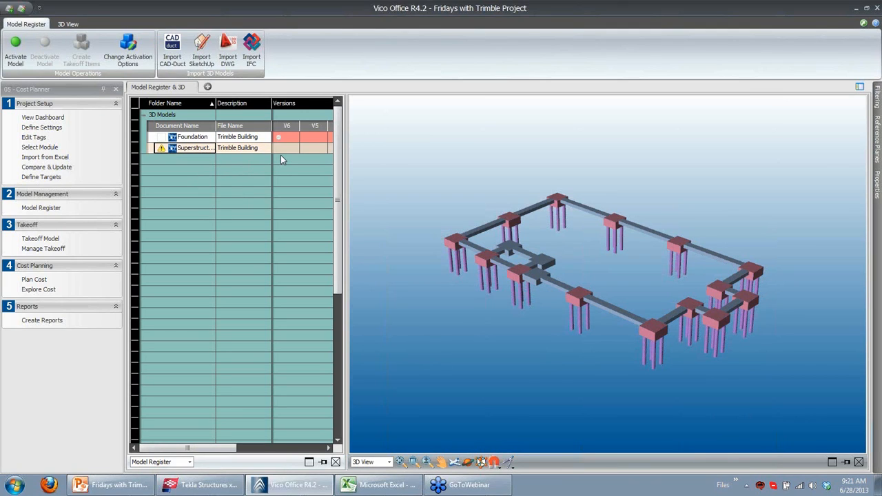
{"action": "mouse_move", "coordinate": [196, 150]}
{"action": "left_click", "coordinate": [127, 49]}
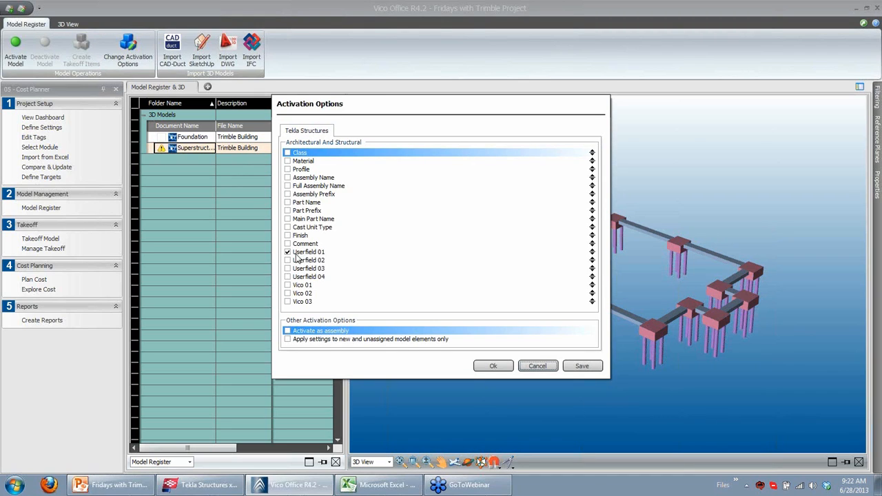
{"action": "left_click", "coordinate": [492, 366]}
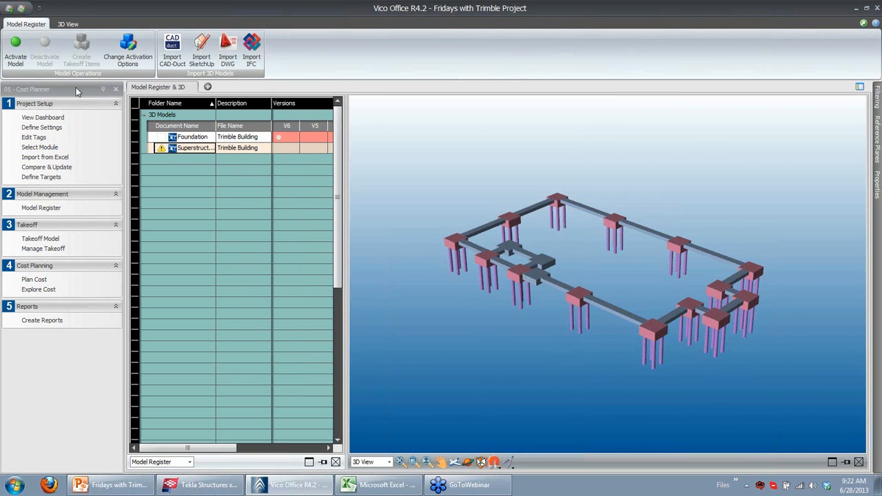
{"action": "left_click", "coordinate": [21, 58]}
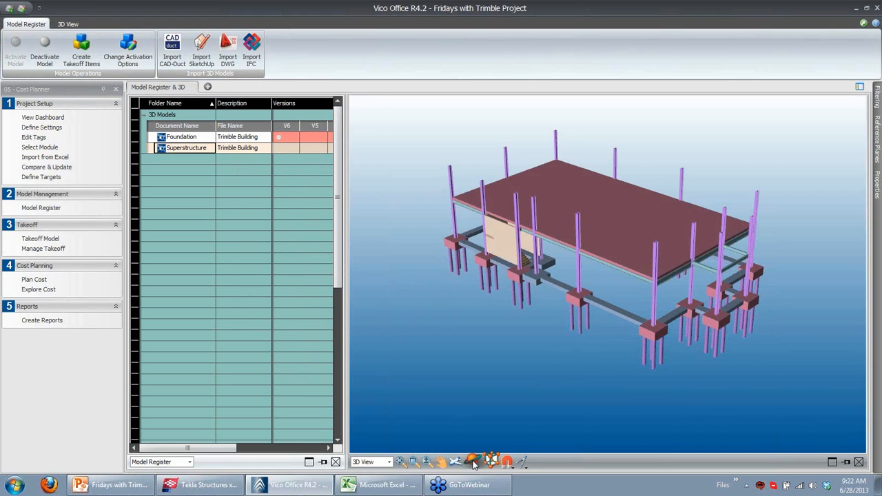
{"action": "left_click", "coordinate": [487, 315]}
{"action": "left_click_drag", "start_coordinate": [487, 314], "coordinate": [582, 308]}
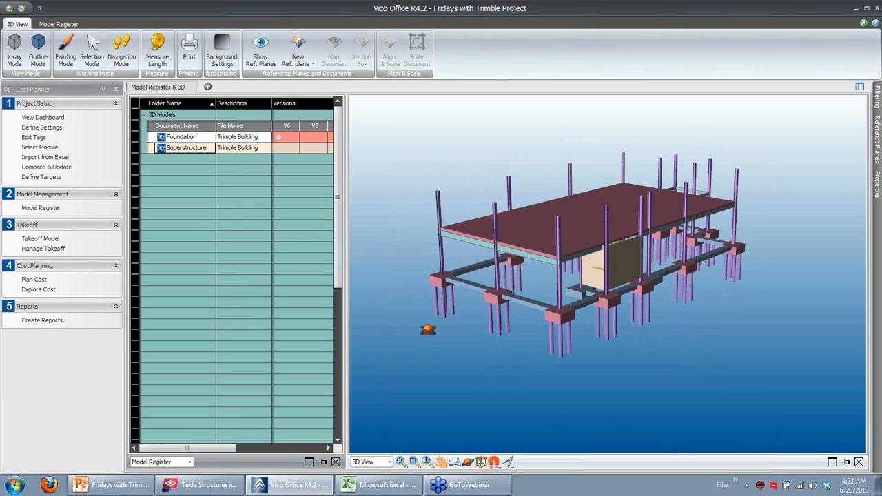
In Tekla Structures, close the slab properties dialog and show only the objects of the Roof story
{"action": "left_click", "coordinate": [219, 487]}
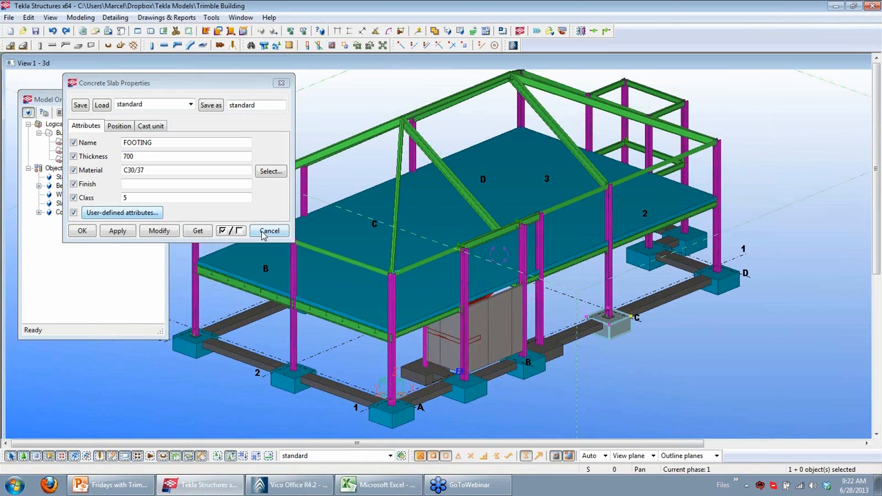
{"action": "left_click", "coordinate": [269, 231]}
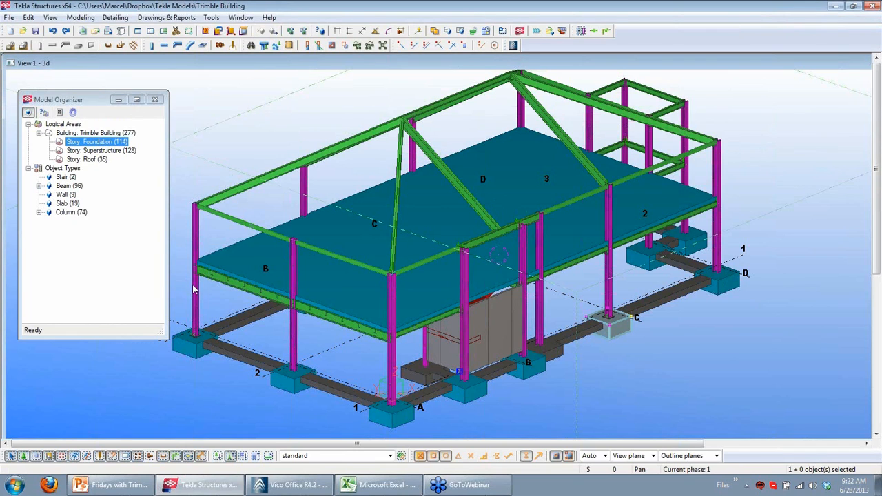
{"action": "left_click", "coordinate": [91, 161]}
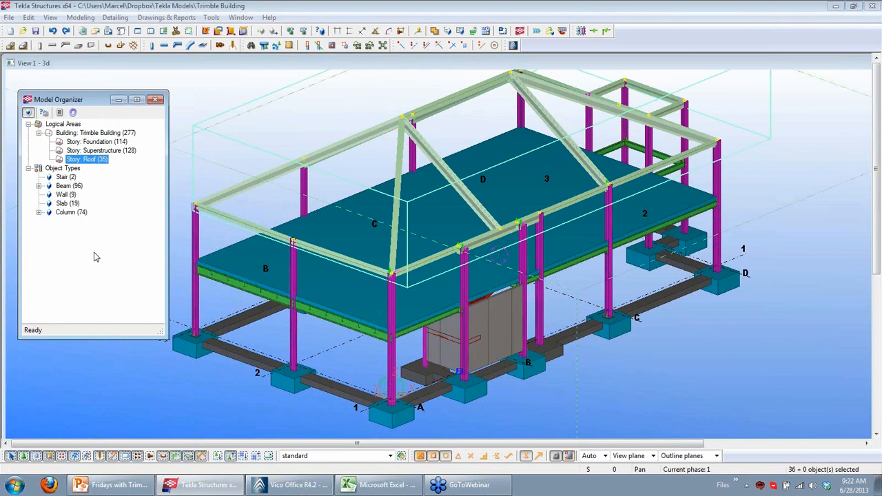
{"action": "right_click", "coordinate": [102, 161]}
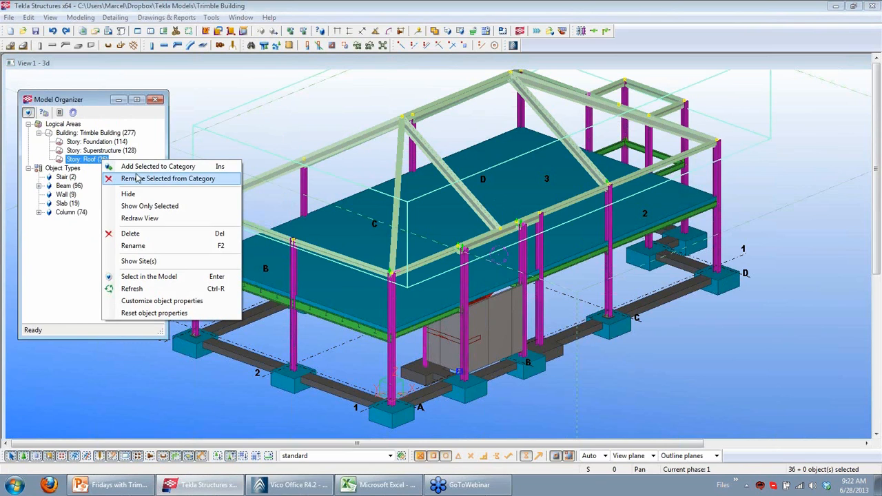
{"action": "left_click", "coordinate": [152, 207]}
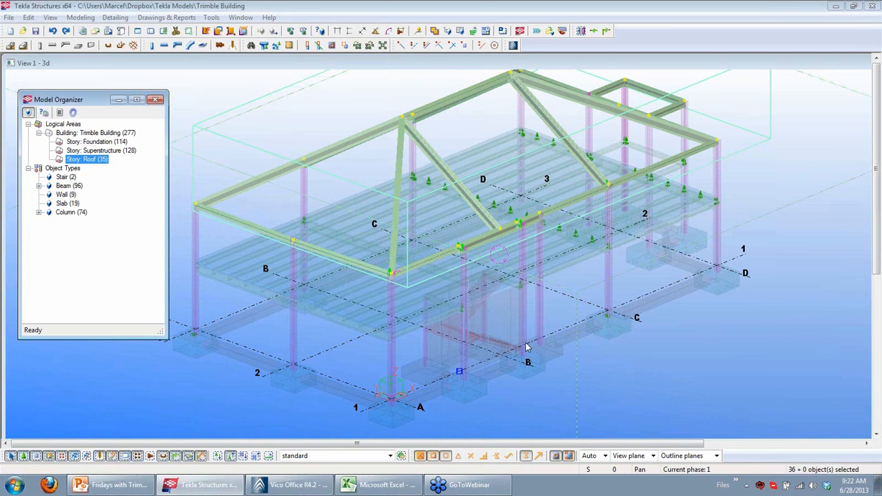
Publish the visible Roof story objects from Tekla Structures as a new model in the Fridays with Trimble Project
{"action": "left_click", "coordinate": [513, 45]}
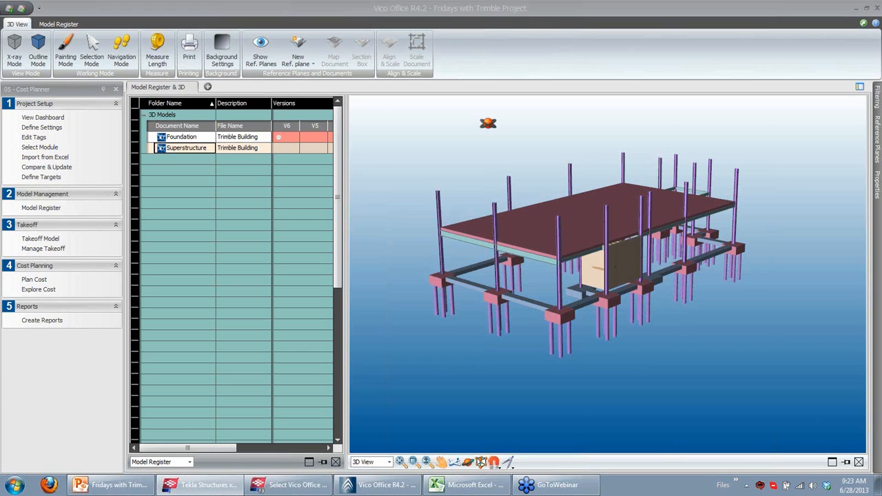
{"action": "left_click", "coordinate": [313, 485]}
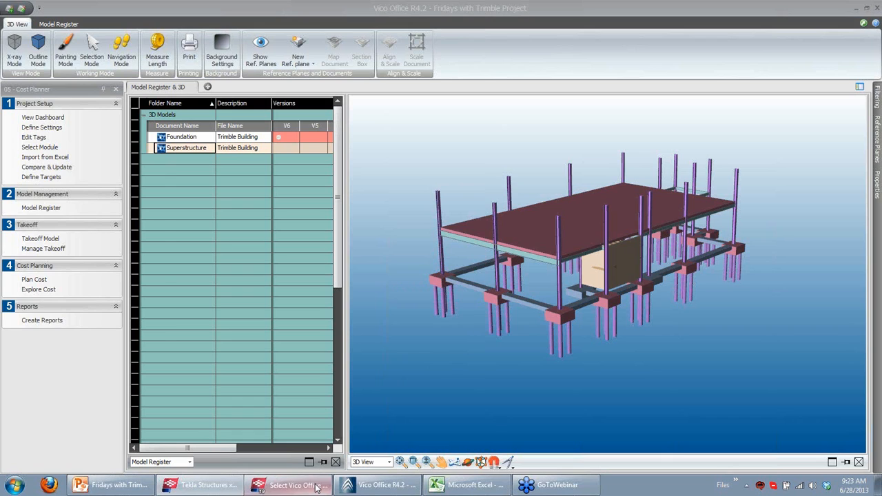
{"action": "scroll", "coordinate": [513, 268], "scroll_direction": "down", "scroll_amount": 1}
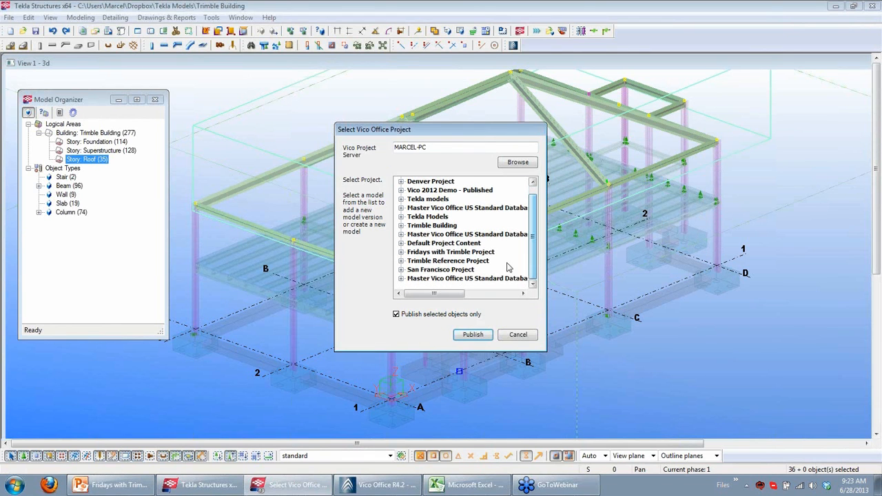
{"action": "left_click", "coordinate": [401, 256]}
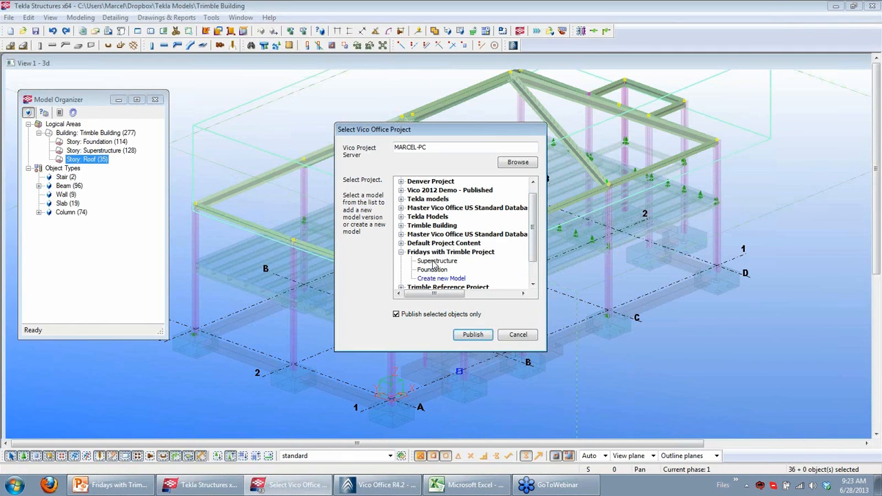
{"action": "left_click", "coordinate": [445, 278]}
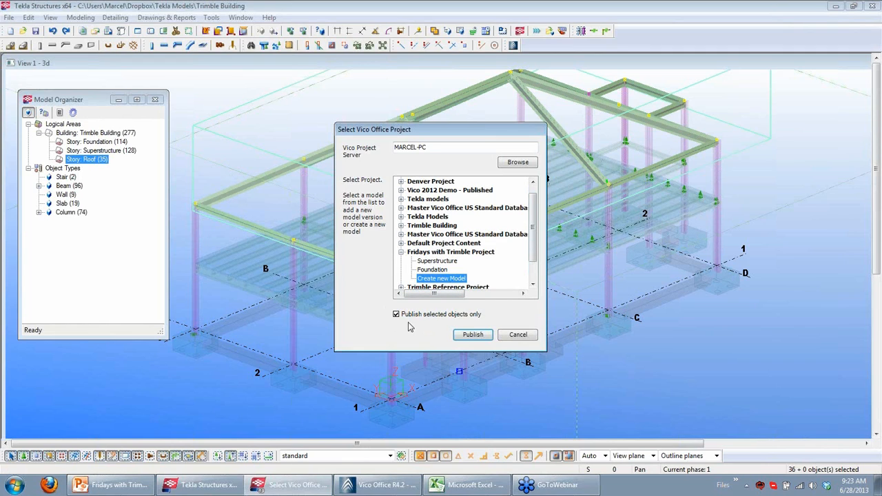
{"action": "left_click", "coordinate": [467, 338]}
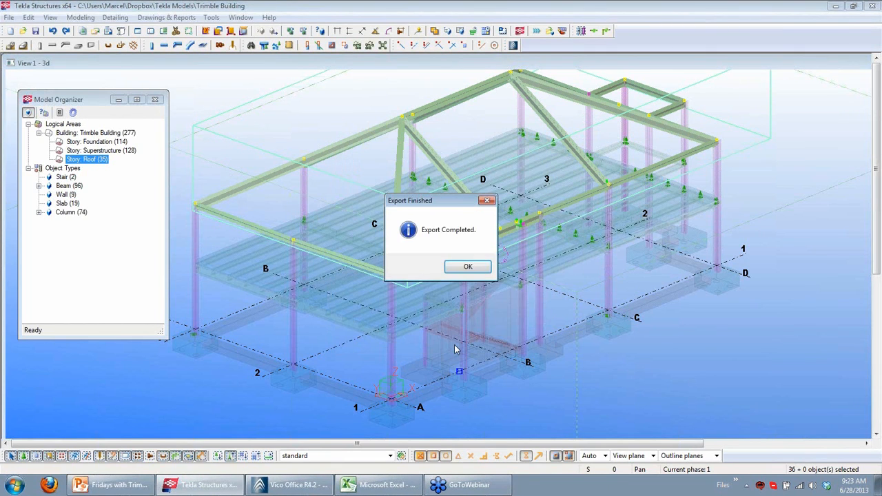
{"action": "left_click", "coordinate": [466, 269]}
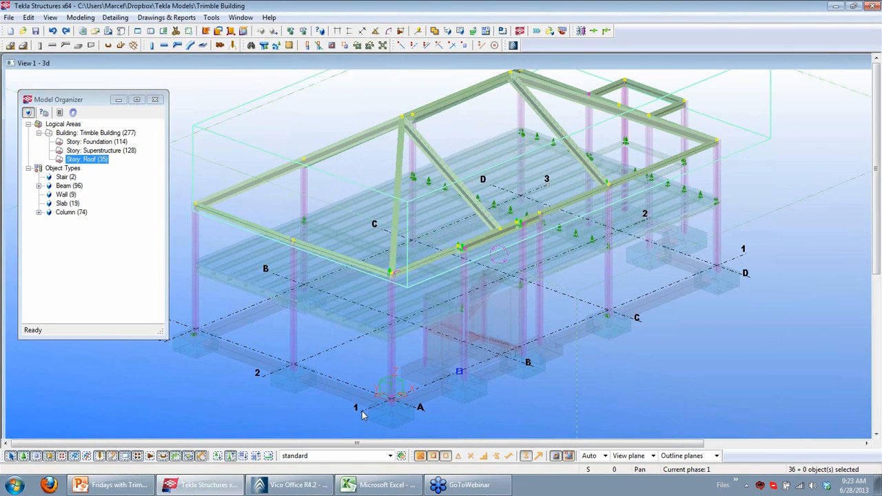
Switch to Vico Office and rename the newly published model in the Model Register to Roof
{"action": "left_click", "coordinate": [290, 485]}
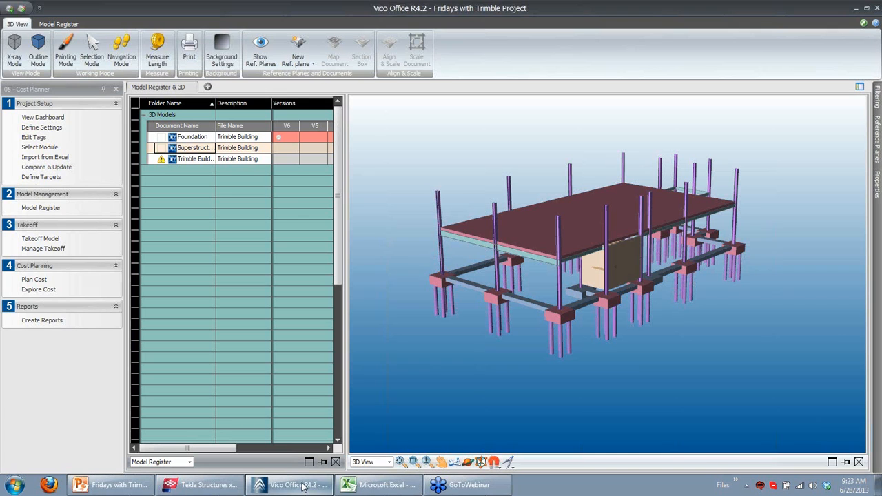
{"action": "double_click", "coordinate": [200, 159]}
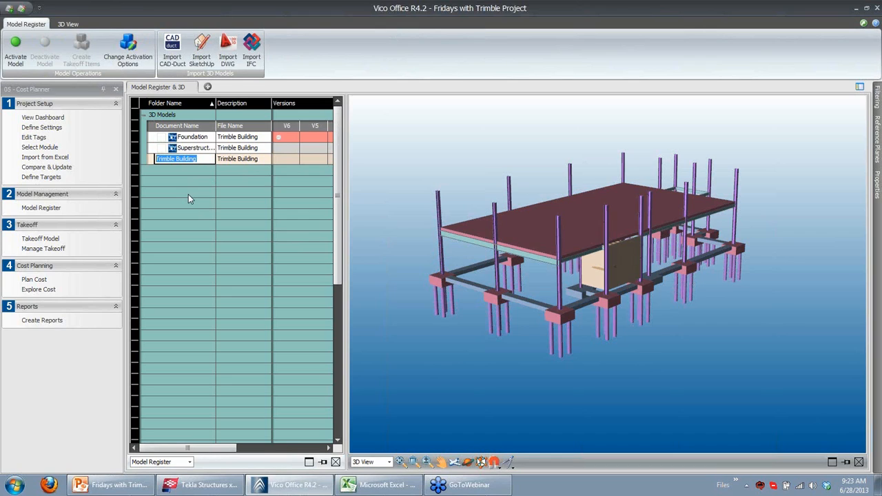
{"action": "type", "text": "Roof"}
{"action": "key", "text": "Return"}
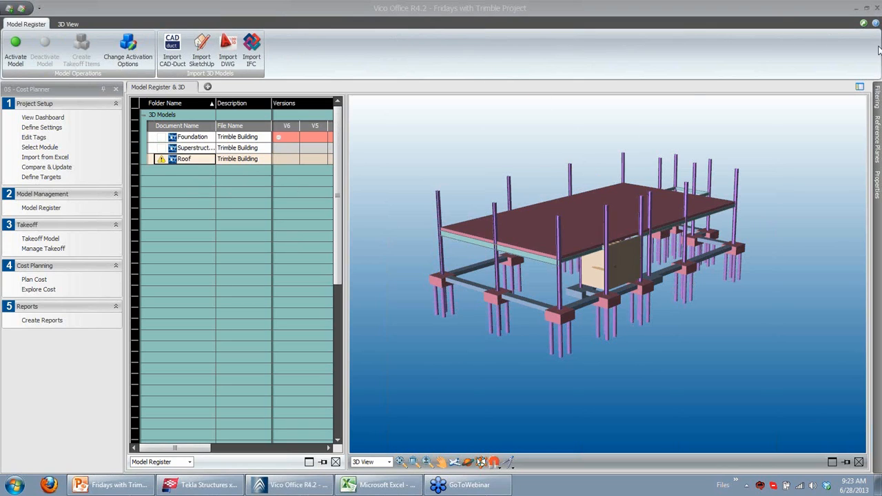
Set the Roof model's activation options to Userfield 01 and activate the Roof model
{"action": "left_click", "coordinate": [878, 109]}
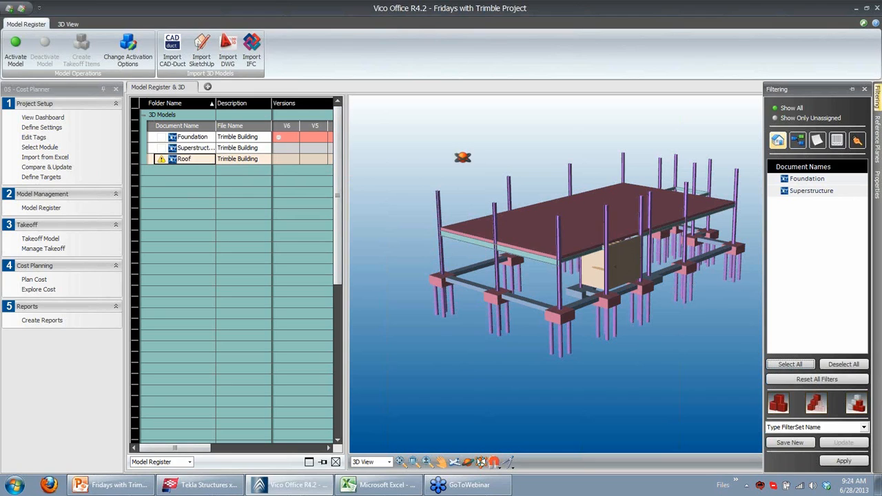
{"action": "left_click", "coordinate": [476, 155]}
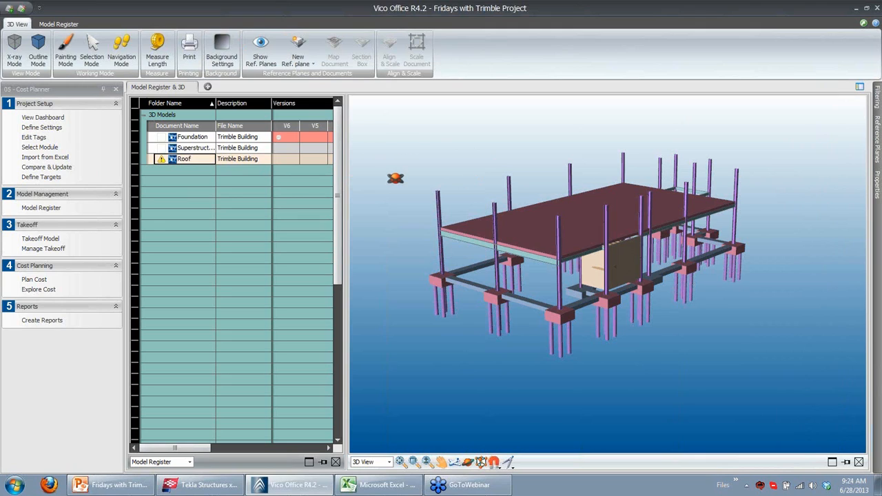
{"action": "left_click", "coordinate": [62, 25]}
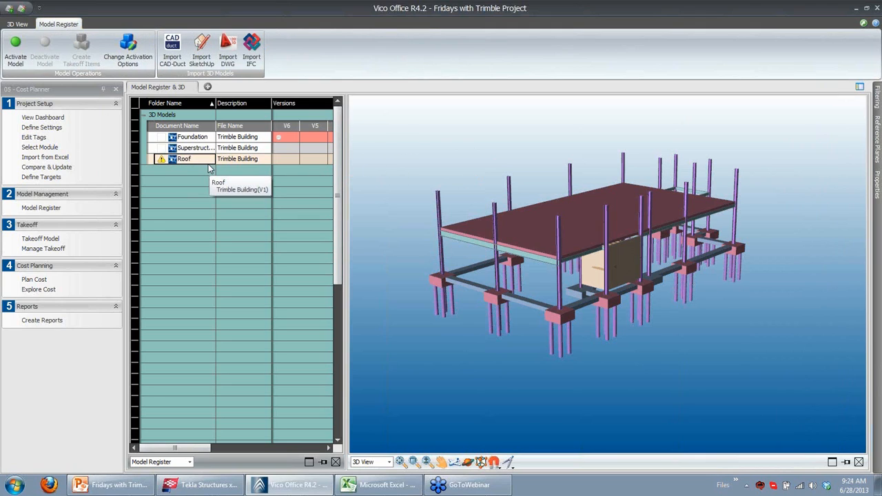
{"action": "left_click", "coordinate": [128, 52]}
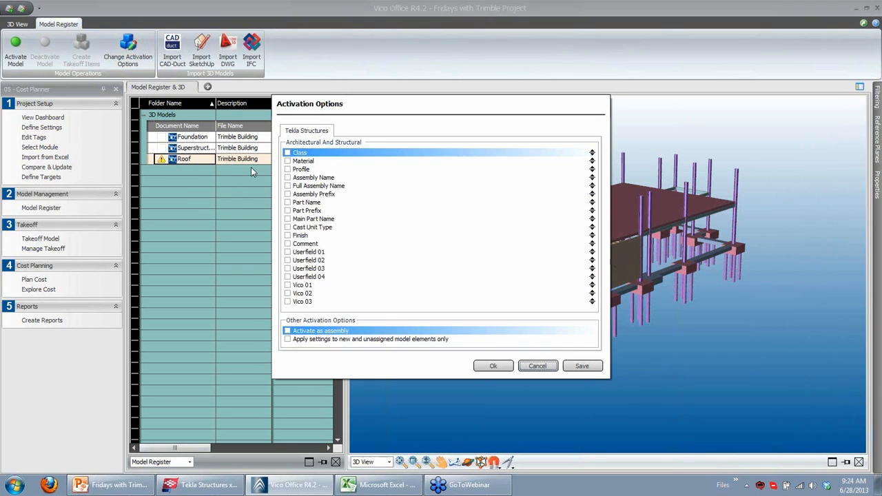
{"action": "left_click", "coordinate": [287, 252]}
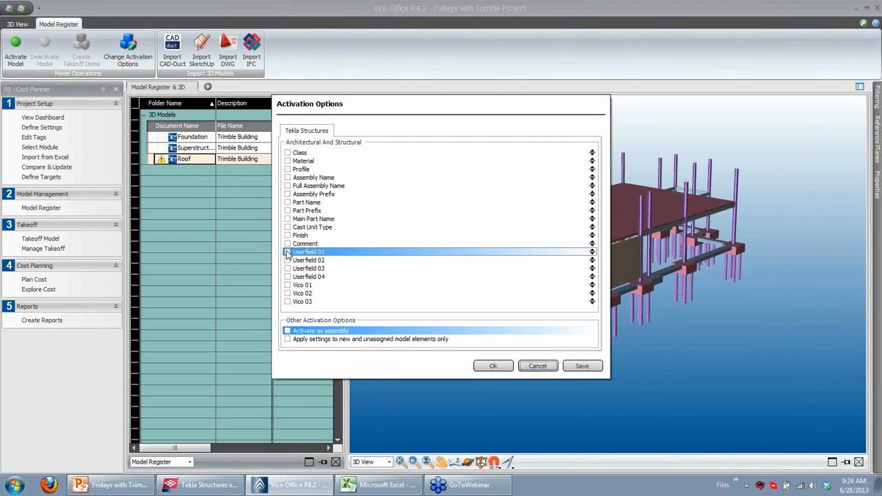
{"action": "left_click", "coordinate": [492, 367]}
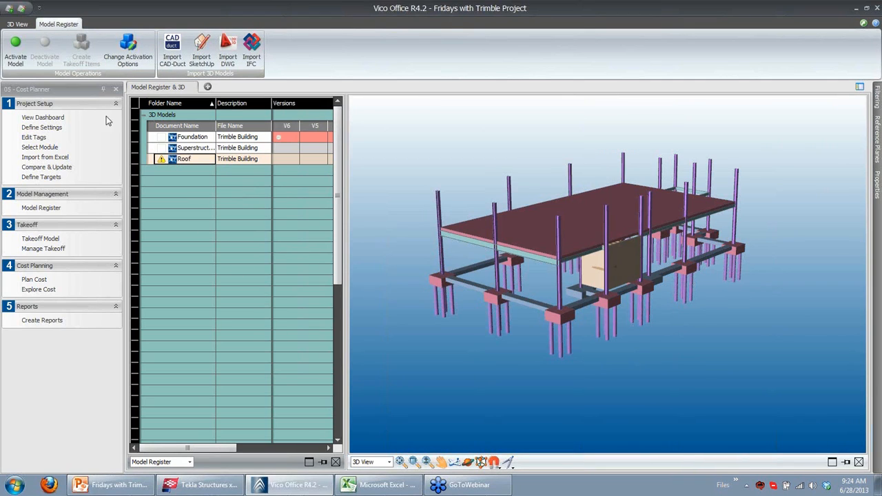
{"action": "left_click", "coordinate": [15, 59]}
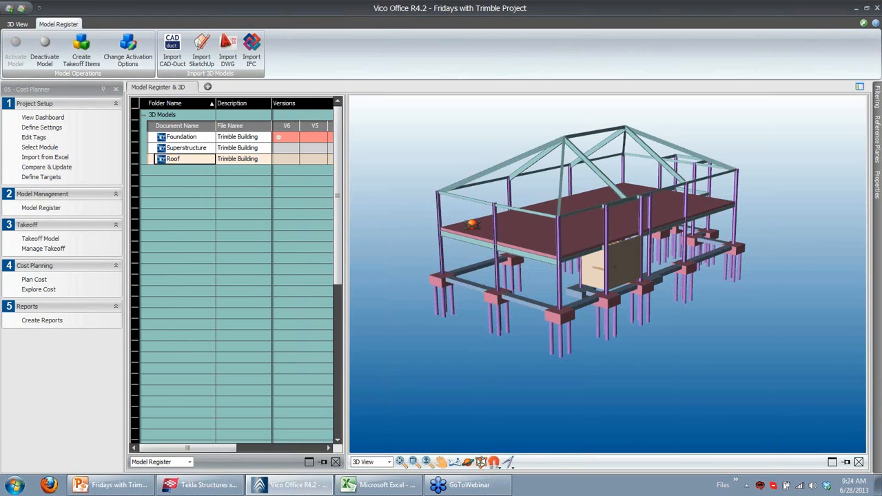
Open the Takeoff Model and isolate the B1012_HP-C.008 HP Steel Column-12x53 takeoff item in the 3D view
{"action": "left_click_drag", "start_coordinate": [490, 212], "coordinate": [556, 281]}
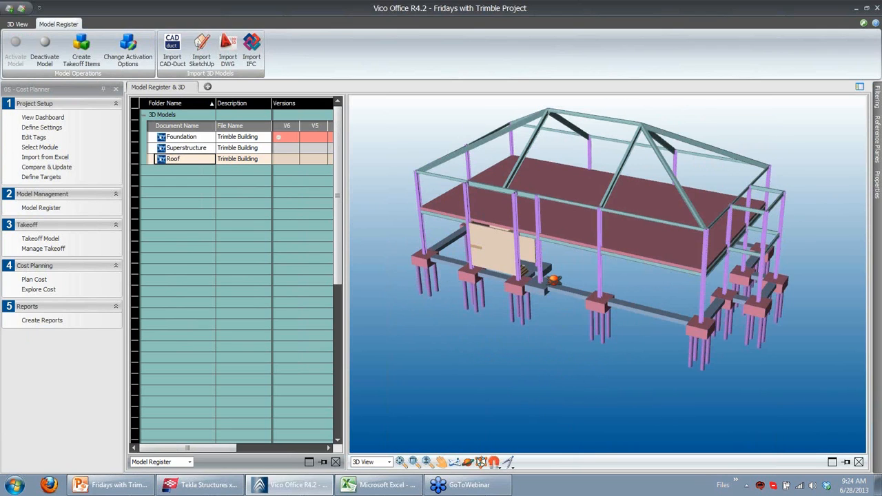
{"action": "left_click", "coordinate": [53, 239]}
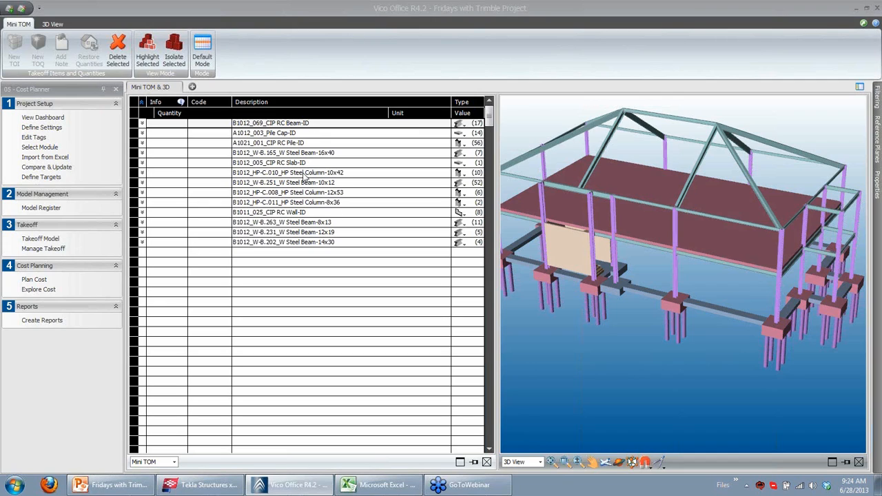
{"action": "left_click", "coordinate": [261, 215]}
{"action": "left_click", "coordinate": [261, 215]}
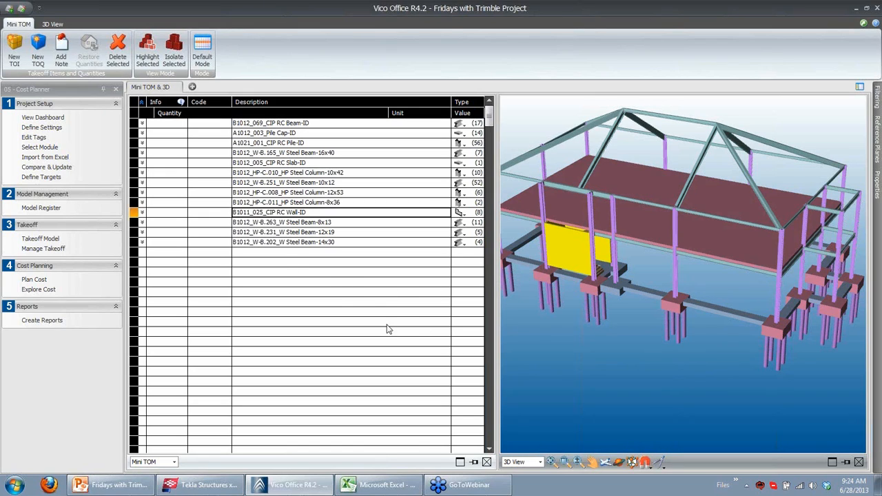
{"action": "left_click", "coordinate": [284, 194]}
{"action": "right_click", "coordinate": [283, 194]}
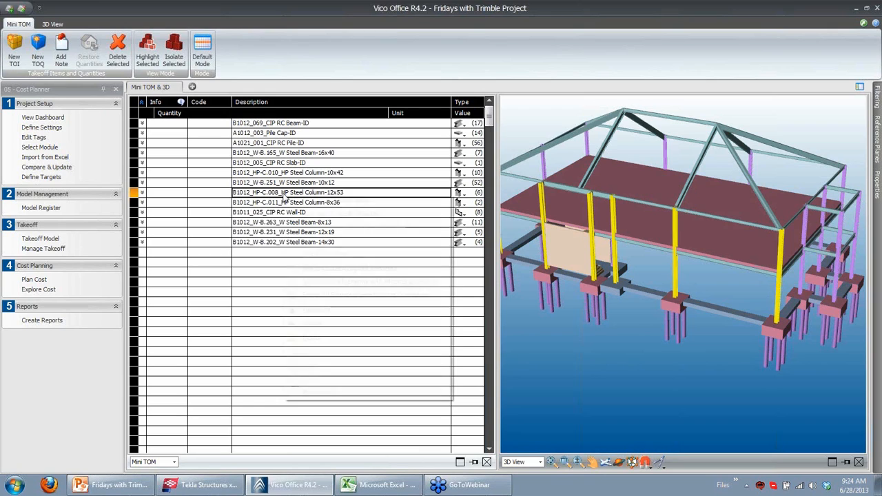
{"action": "left_click", "coordinate": [339, 325]}
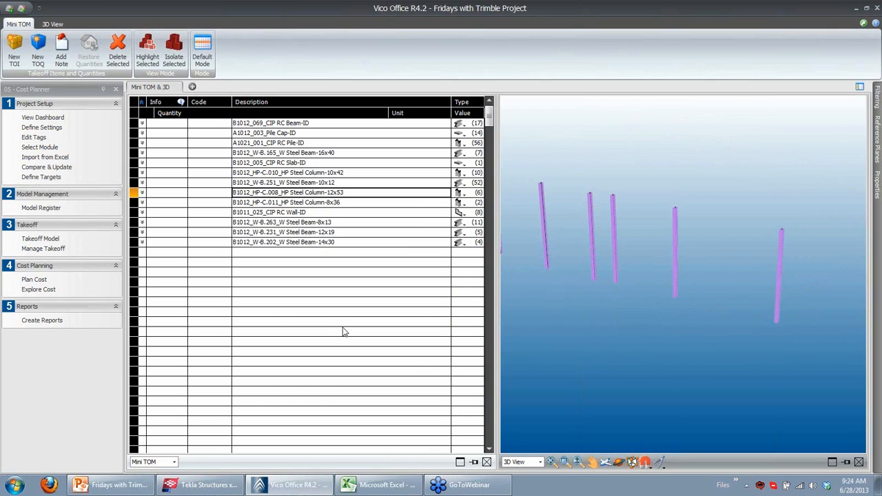
Isolate the B1012_HP-C.010 HP Steel Column-10x42 takeoff item and expand its takeoff quantities
{"action": "left_click", "coordinate": [320, 174]}
{"action": "right_click", "coordinate": [322, 180]}
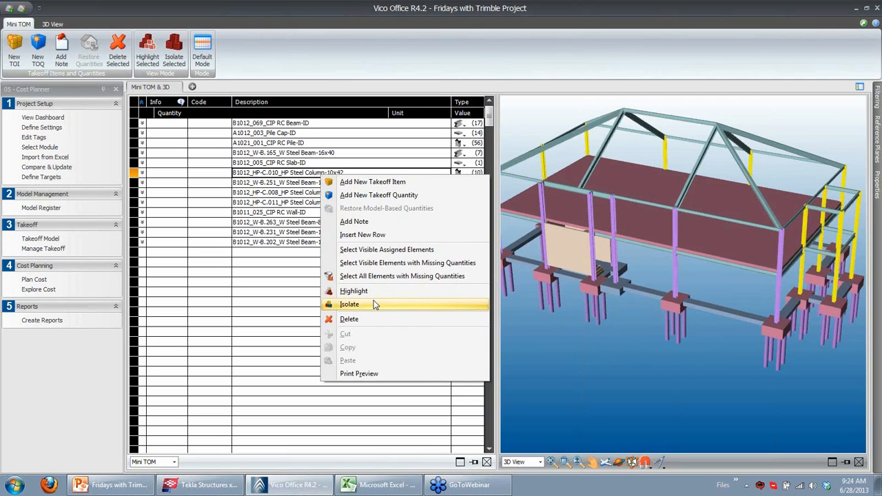
{"action": "left_click", "coordinate": [352, 304]}
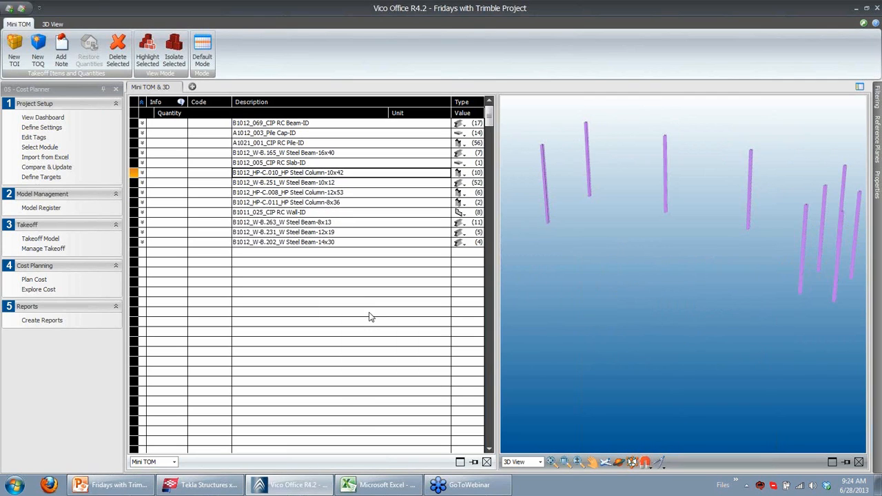
{"action": "left_click", "coordinate": [286, 164]}
{"action": "left_click", "coordinate": [141, 173]}
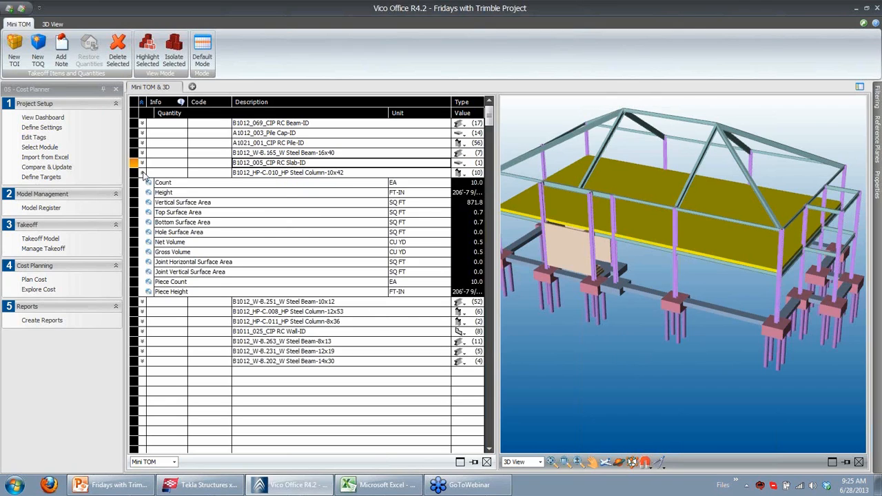
Open Plan Cost, expand the Shell and Superstructure components, and select the B1012_005 CIP RC Slab-ID component
{"action": "left_click", "coordinate": [35, 279]}
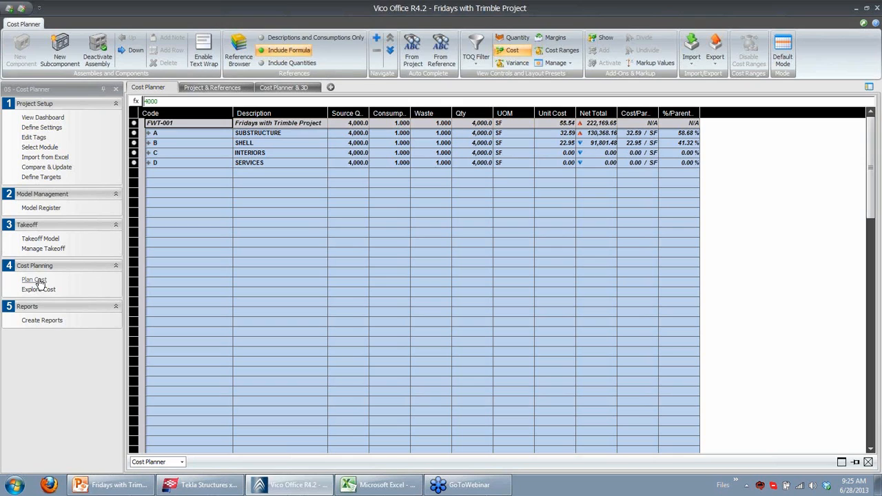
{"action": "left_click", "coordinate": [148, 142]}
{"action": "left_click", "coordinate": [154, 153]}
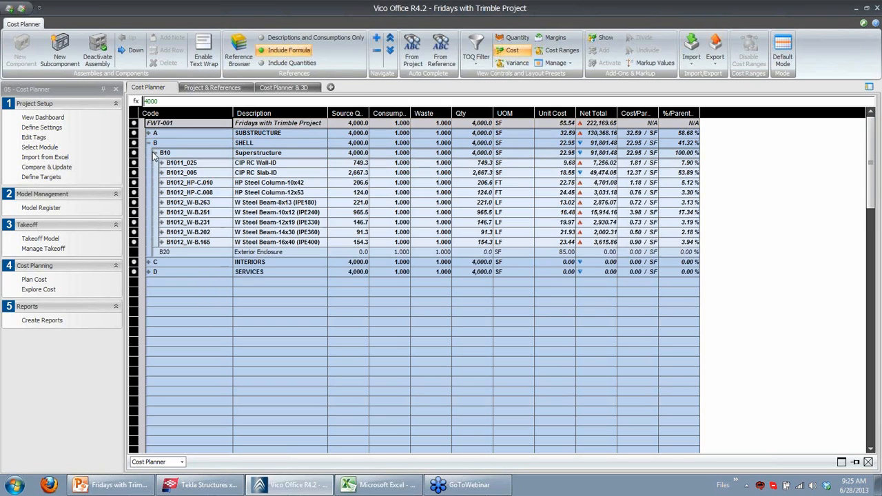
{"action": "left_click", "coordinate": [286, 173]}
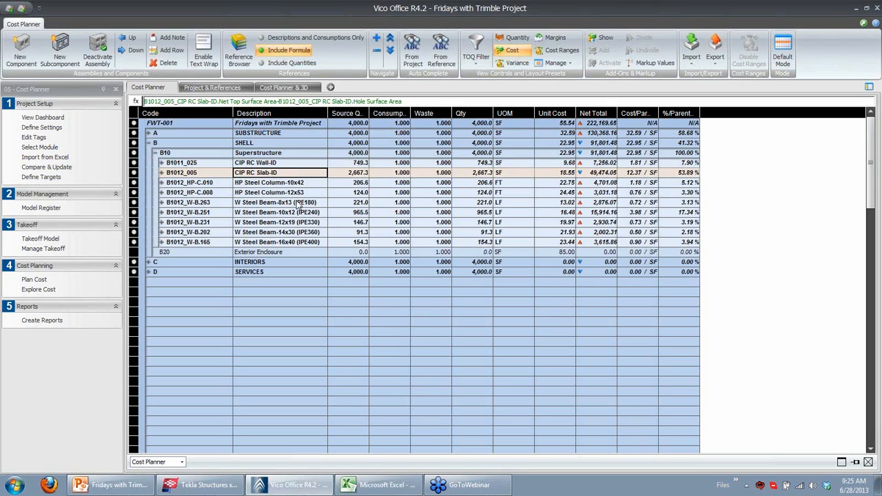